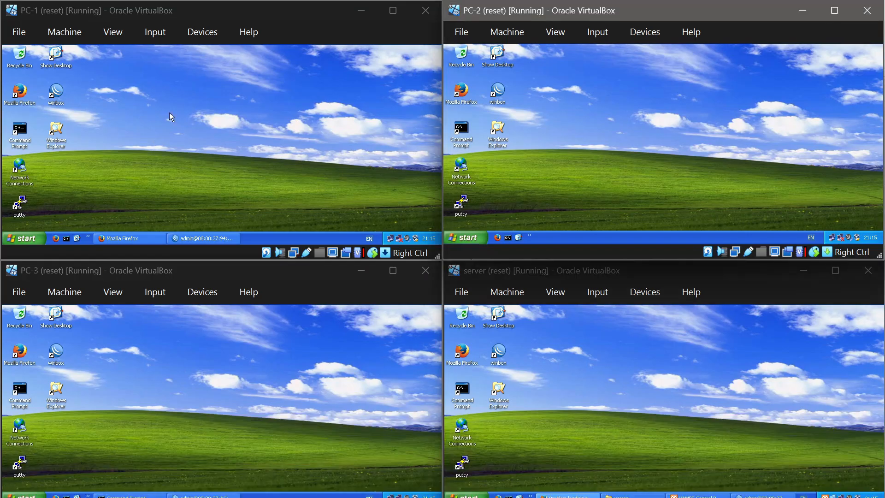
Step: Review the IP address list of PC-1's router in WinBox, and minimize WinBox when done
{"action": "left_click", "coordinate": [224, 237]}
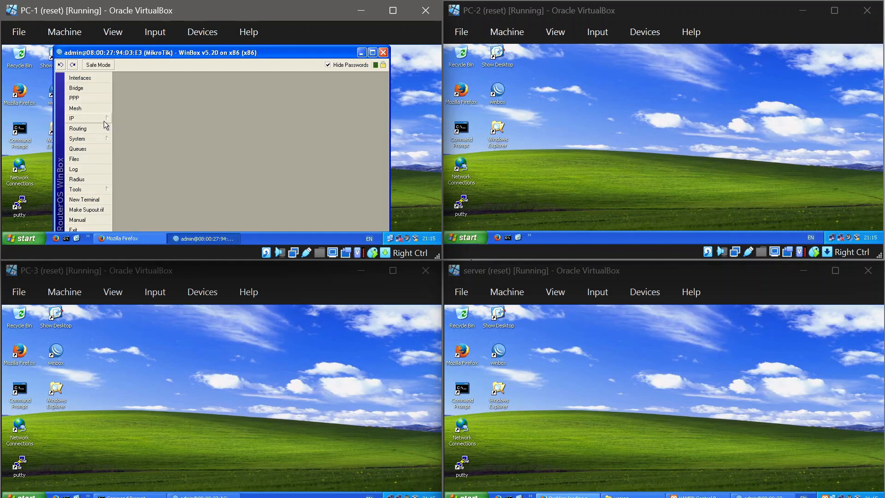
{"action": "left_click", "coordinate": [103, 121]}
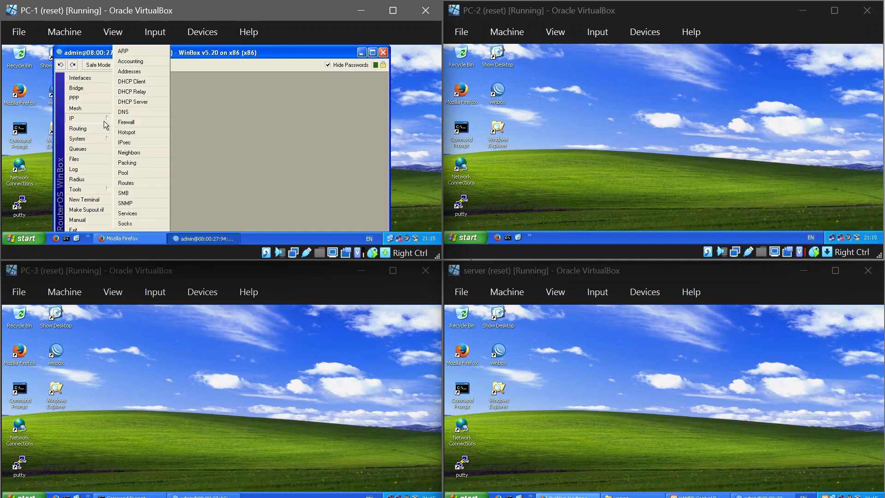
{"action": "left_click", "coordinate": [146, 71]}
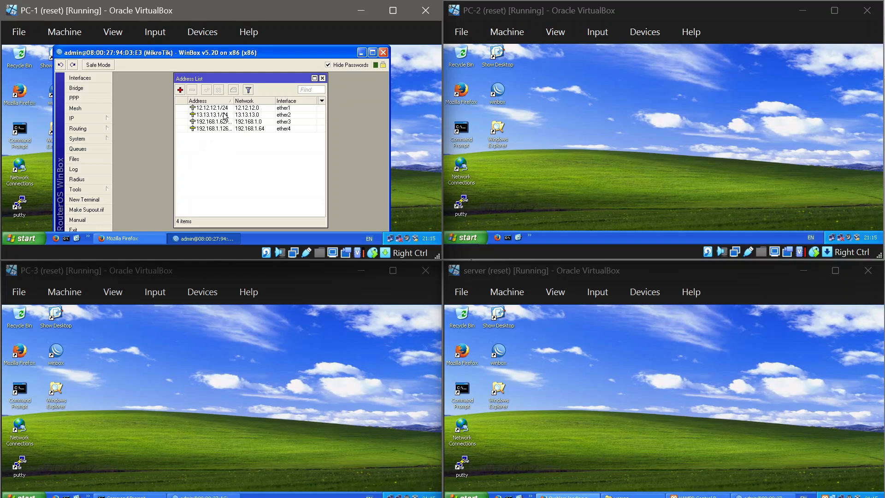
{"action": "left_click", "coordinate": [323, 79]}
{"action": "left_click", "coordinate": [362, 52]}
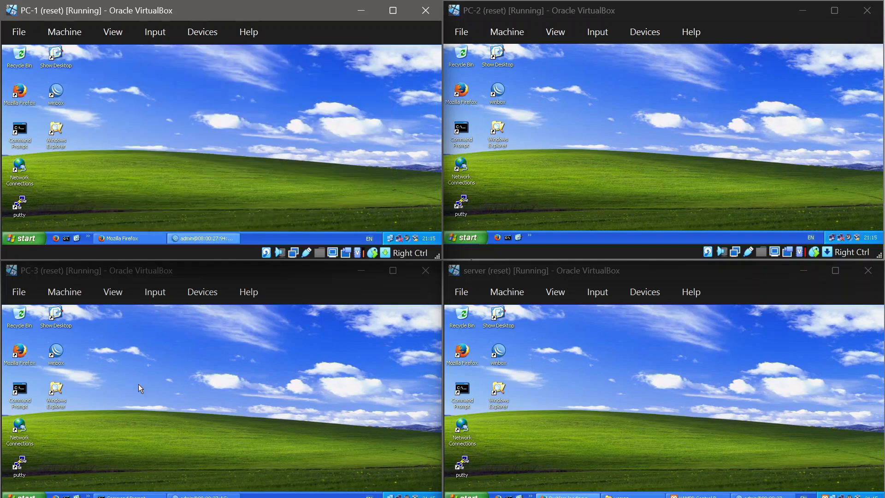
Step: Review the IP address list of PC-3's router in WinBox, and minimize WinBox when done
{"action": "left_click", "coordinate": [192, 495]}
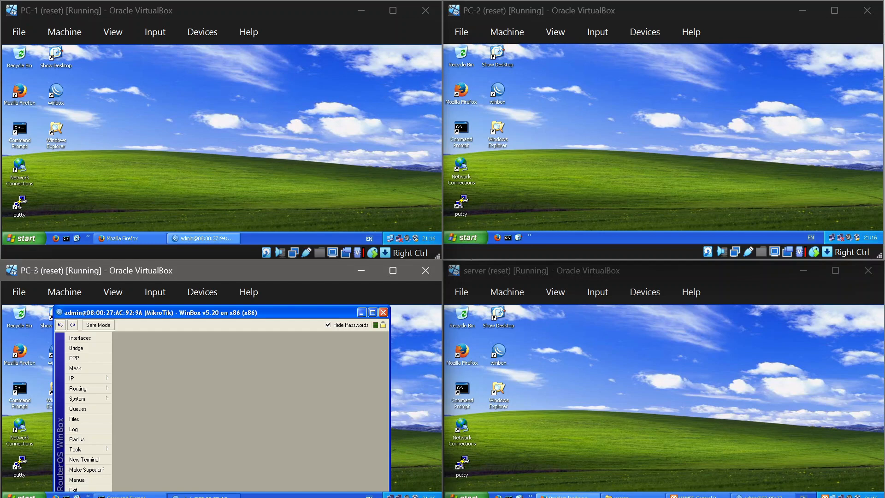
{"action": "left_click", "coordinate": [109, 379]}
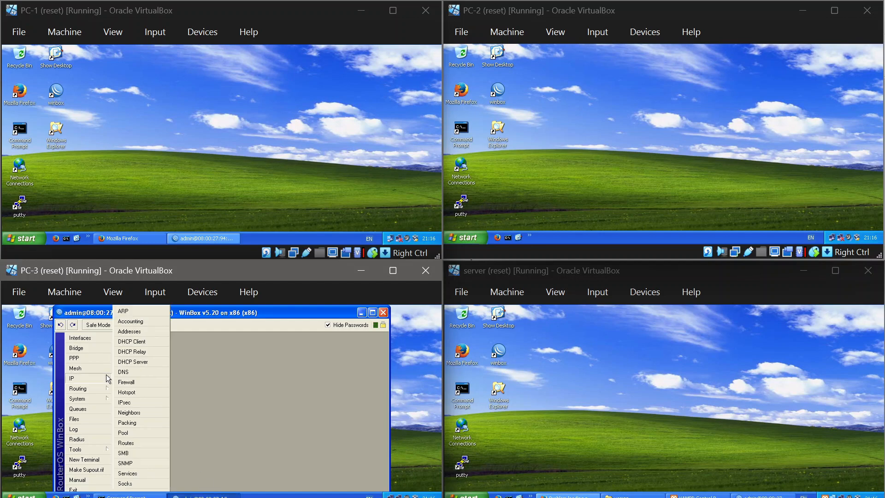
{"action": "left_click", "coordinate": [156, 330]}
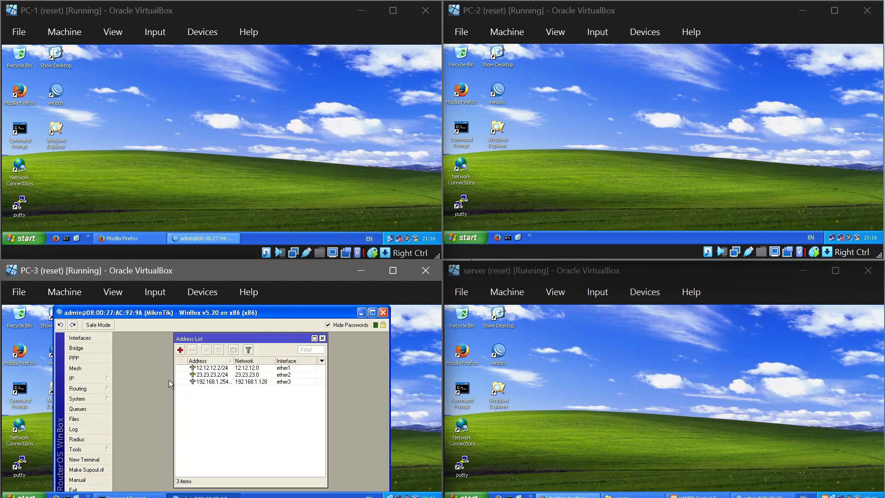
{"action": "left_click", "coordinate": [321, 338]}
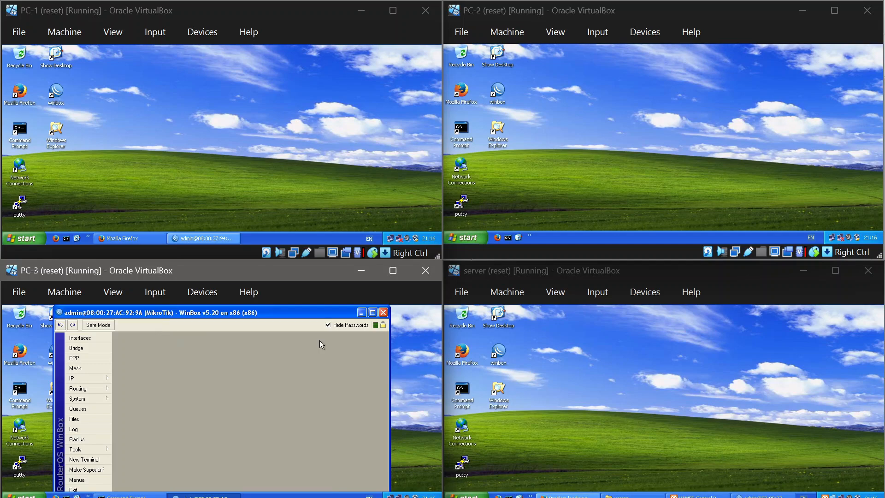
{"action": "left_click", "coordinate": [361, 312]}
Step: Review the IP address list of the server's router in WinBox and close the list
{"action": "left_click", "coordinate": [761, 497]}
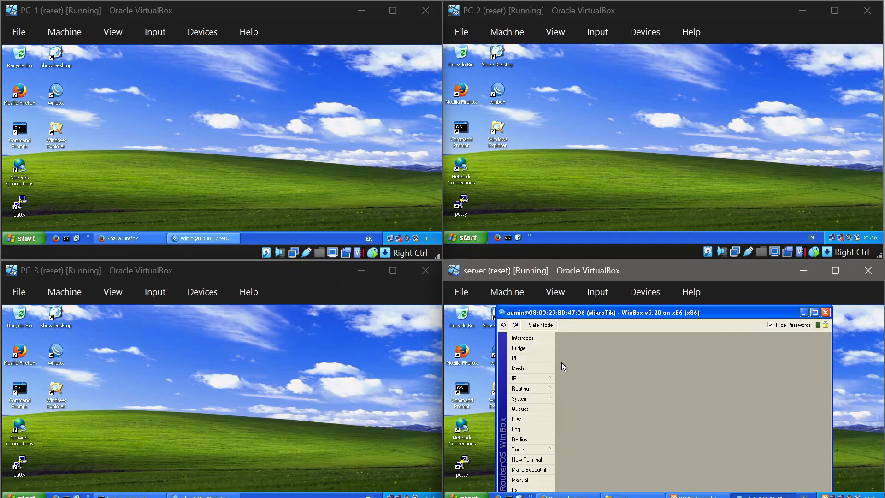
{"action": "left_click", "coordinate": [542, 377]}
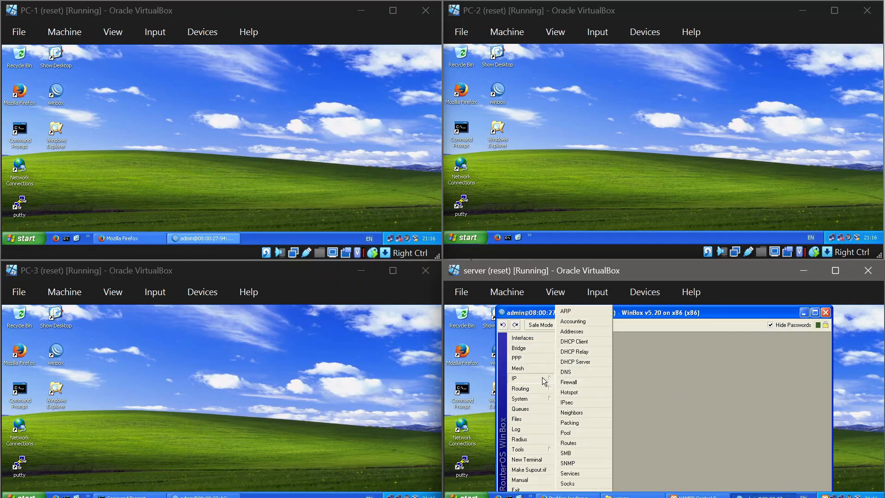
{"action": "left_click", "coordinate": [590, 331]}
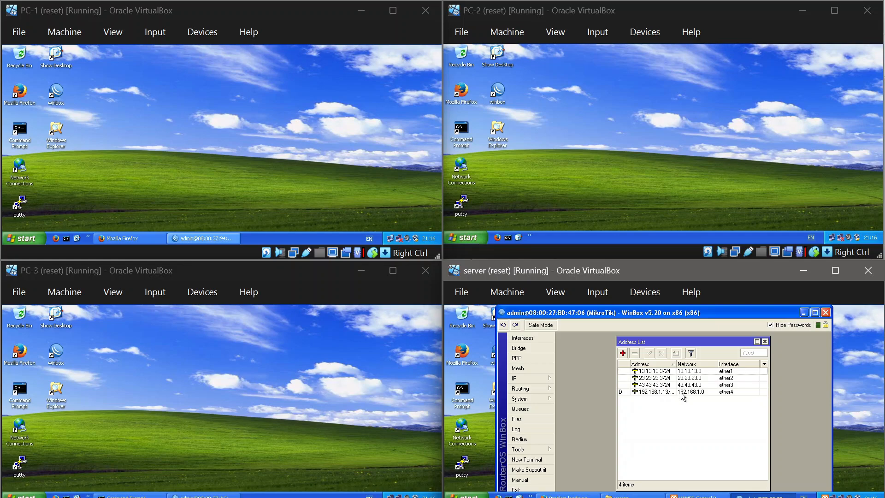
{"action": "left_click", "coordinate": [765, 342]}
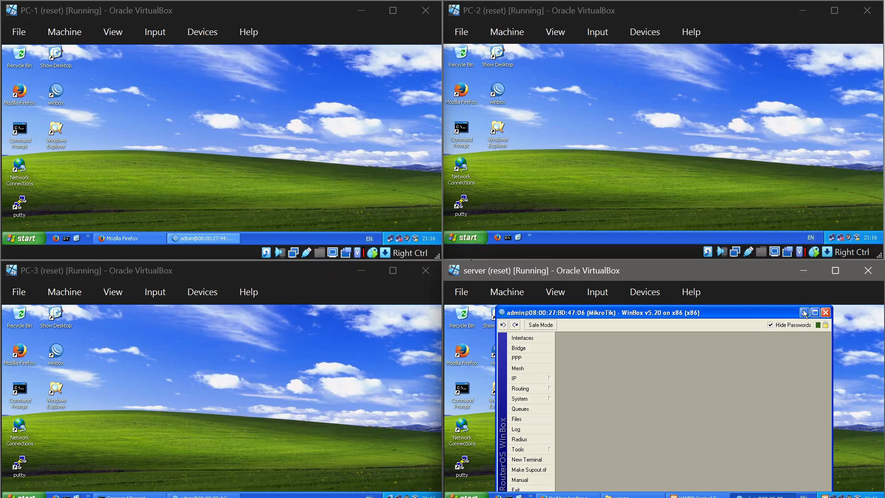
Step: Show the OSPF networks configured on PC-1's router in WinBox
{"action": "left_click", "coordinate": [201, 239]}
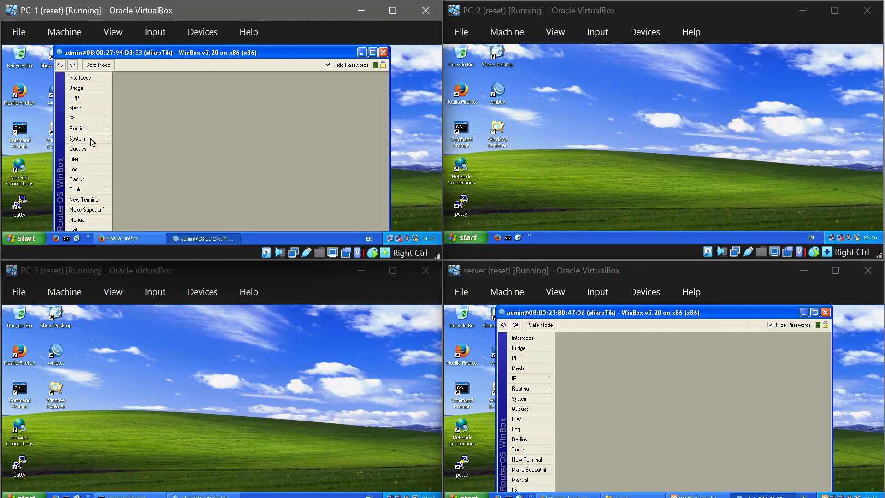
{"action": "mouse_move", "coordinate": [91, 132]}
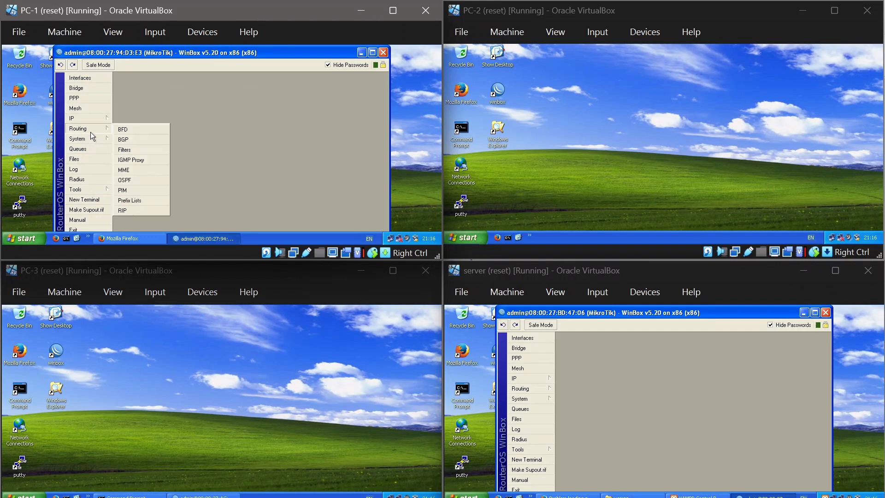
{"action": "left_click", "coordinate": [125, 180]}
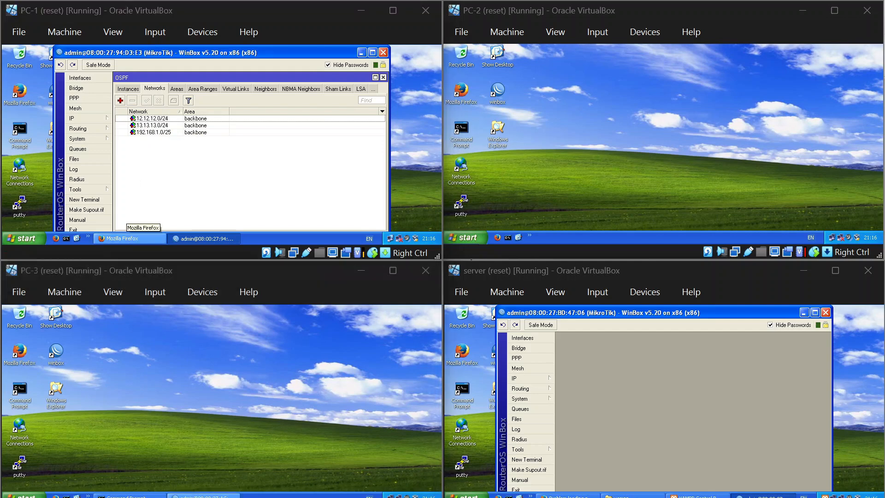
Step: Show the OSPF networks configured on PC-3's router in WinBox
{"action": "left_click", "coordinate": [203, 496]}
{"action": "left_click", "coordinate": [99, 390]}
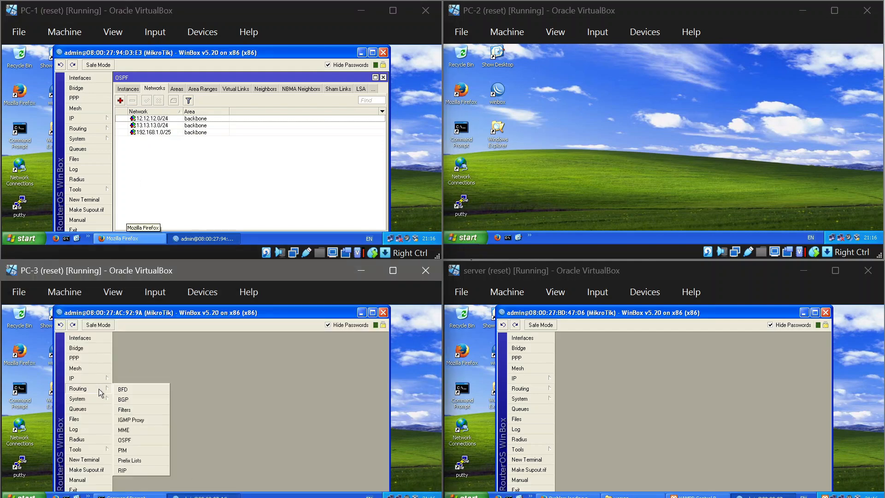
{"action": "left_click", "coordinate": [141, 442]}
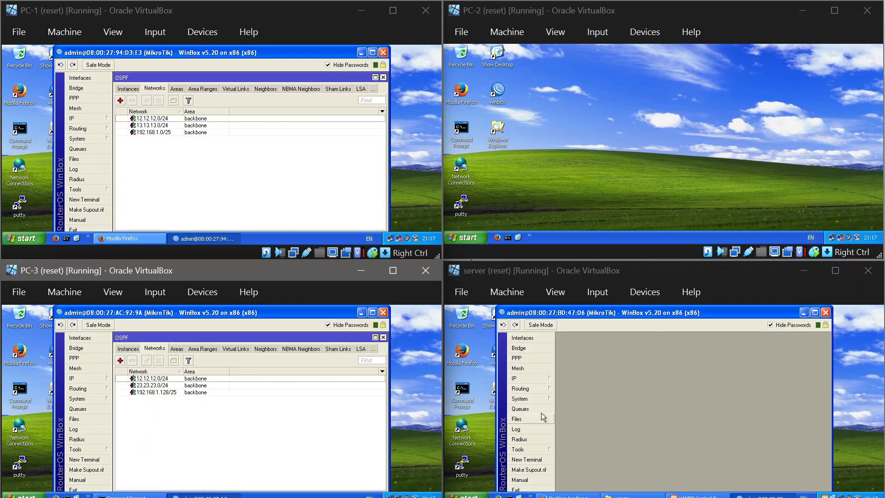
Step: Show the OSPF networks configured on the server's router in WinBox
{"action": "left_click", "coordinate": [527, 389]}
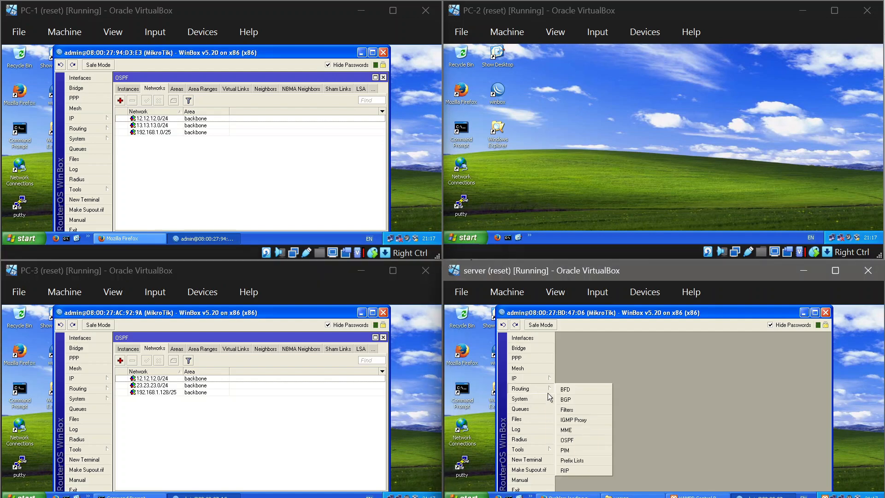
{"action": "left_click", "coordinate": [577, 440]}
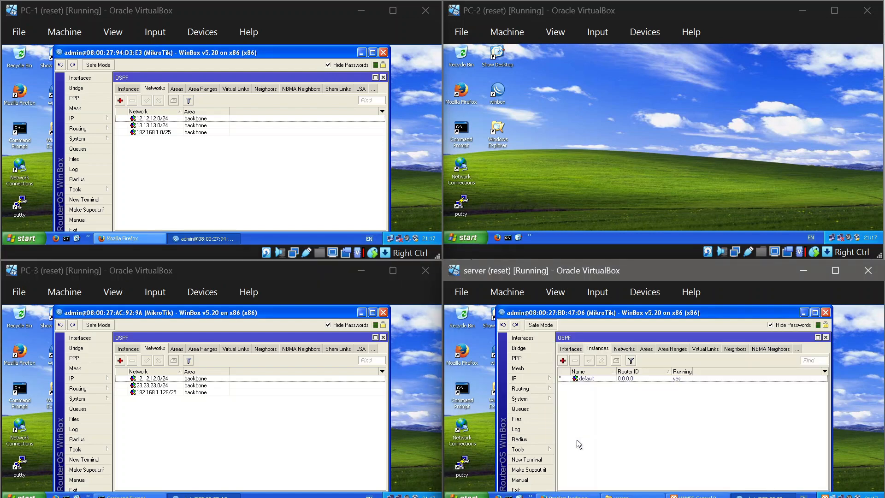
{"action": "left_click", "coordinate": [626, 349]}
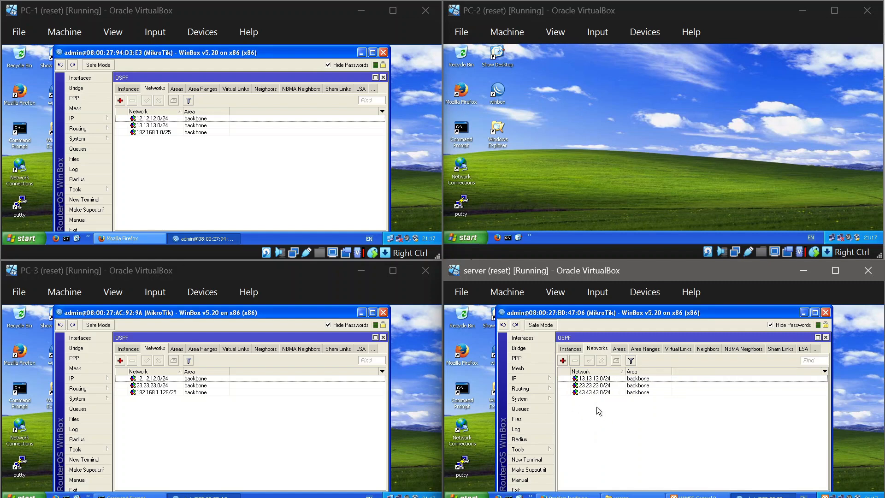
Step: Close the OSPF windows on the server, PC-3 and PC-1, and minimize all three WinBox windows
{"action": "left_click", "coordinate": [825, 338]}
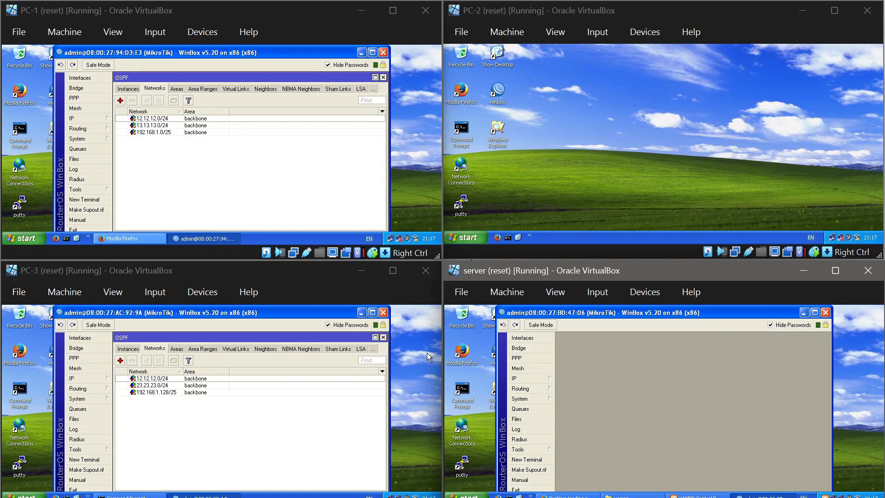
{"action": "left_click", "coordinate": [383, 337]}
{"action": "left_click", "coordinate": [380, 79]}
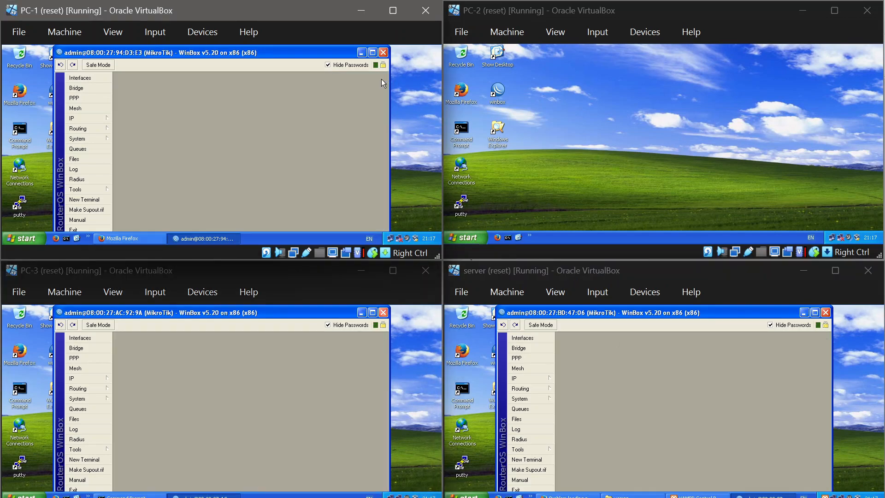
{"action": "left_click", "coordinate": [362, 53]}
{"action": "left_click", "coordinate": [360, 318]}
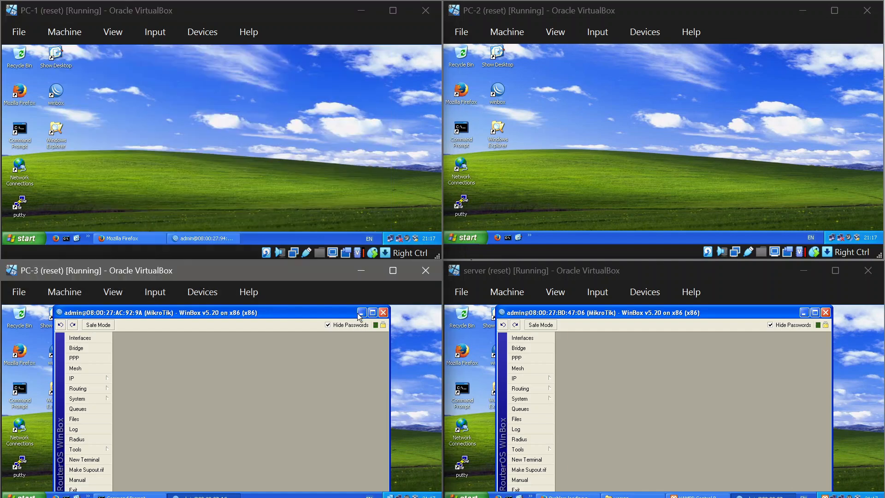
{"action": "left_click", "coordinate": [362, 313]}
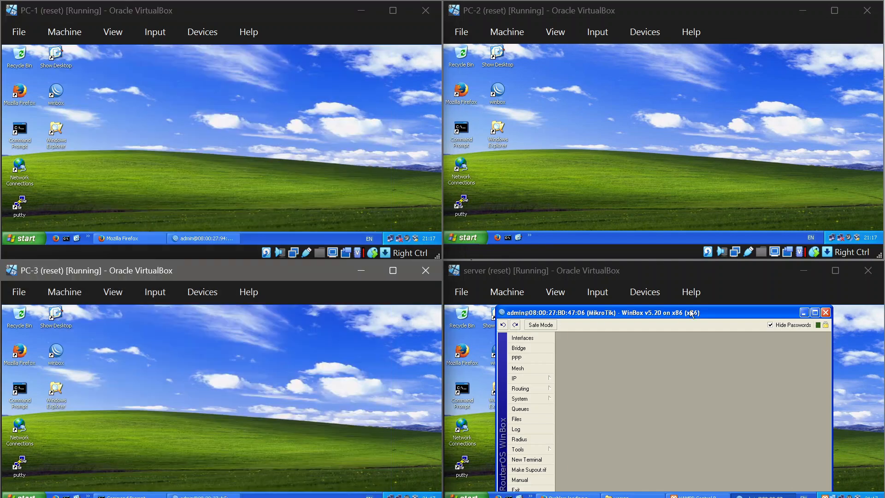
{"action": "left_click", "coordinate": [803, 314]}
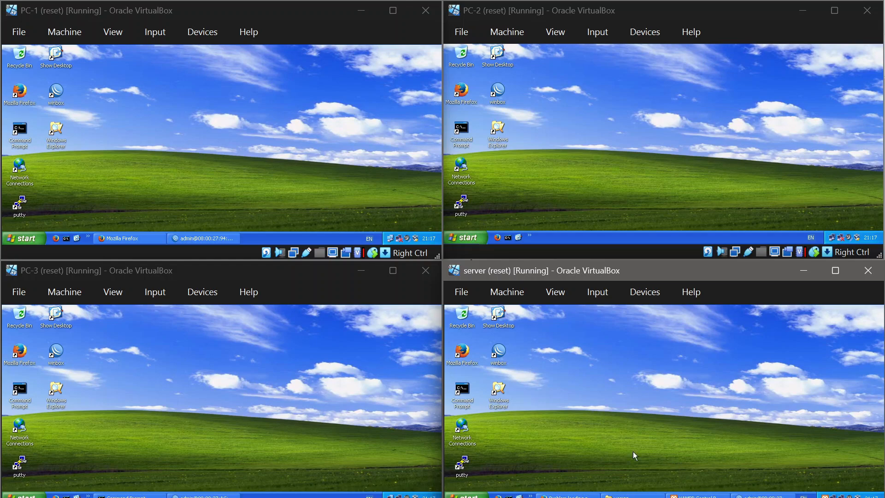
Step: Check the Apache service in the server's XAMPP Control Panel and the localhost page in Firefox, minimizing both windows
{"action": "left_click", "coordinate": [680, 495]}
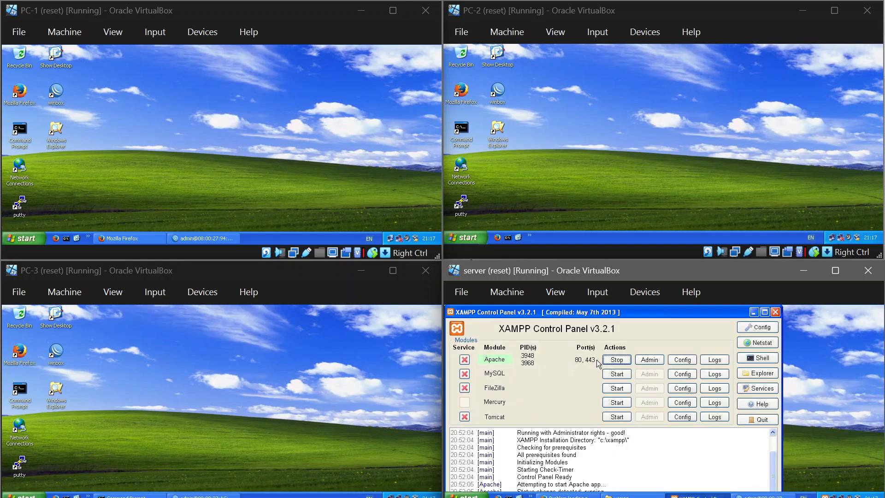
{"action": "left_click", "coordinate": [753, 312]}
{"action": "left_click", "coordinate": [567, 496]}
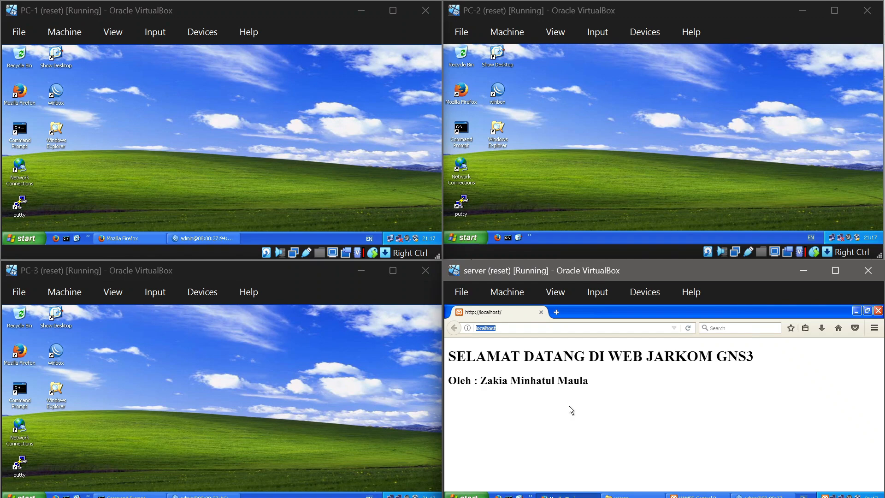
{"action": "left_click", "coordinate": [856, 310]}
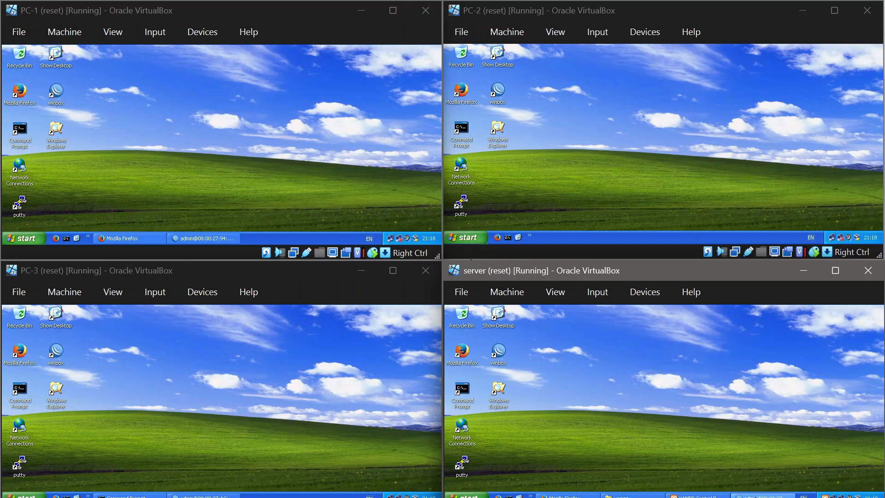
Step: Review the DNS settings and the static entry for jarkom.com on the server's router, and close the DNS windows
{"action": "left_click", "coordinate": [763, 496]}
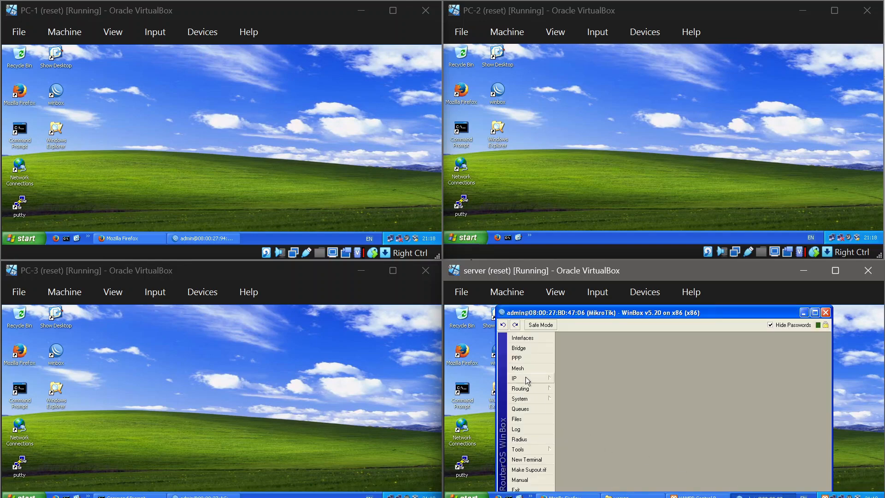
{"action": "mouse_move", "coordinate": [525, 377]}
{"action": "left_click", "coordinate": [566, 373]}
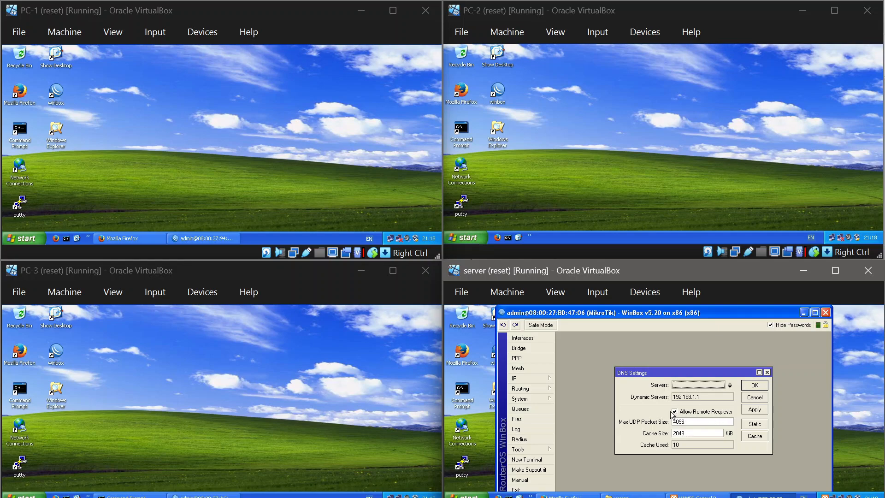
{"action": "left_click", "coordinate": [751, 424]}
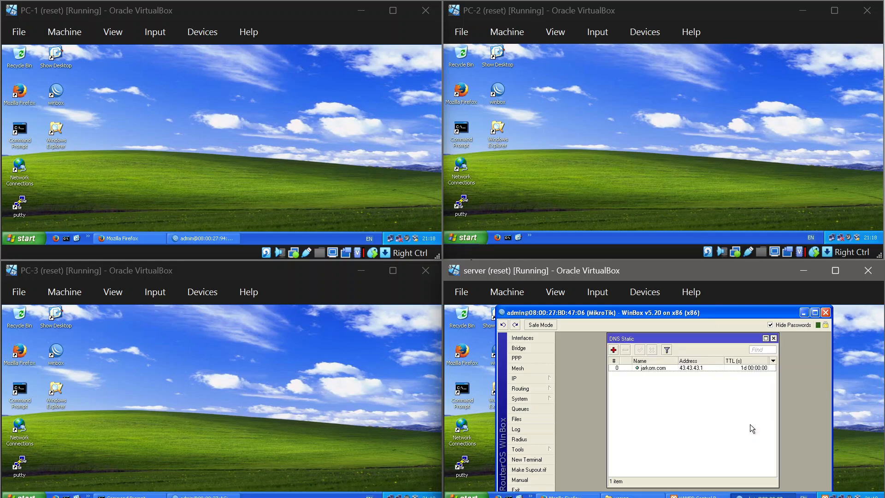
{"action": "double_click", "coordinate": [664, 370]}
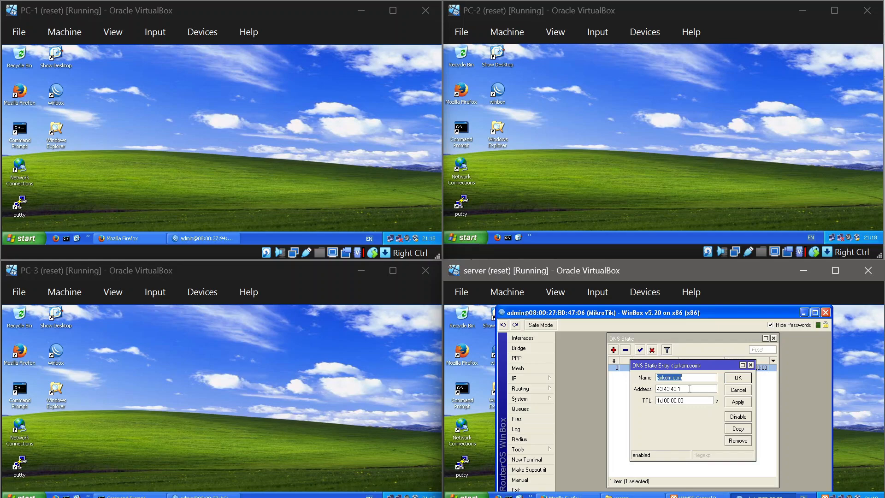
{"action": "left_click", "coordinate": [736, 379]}
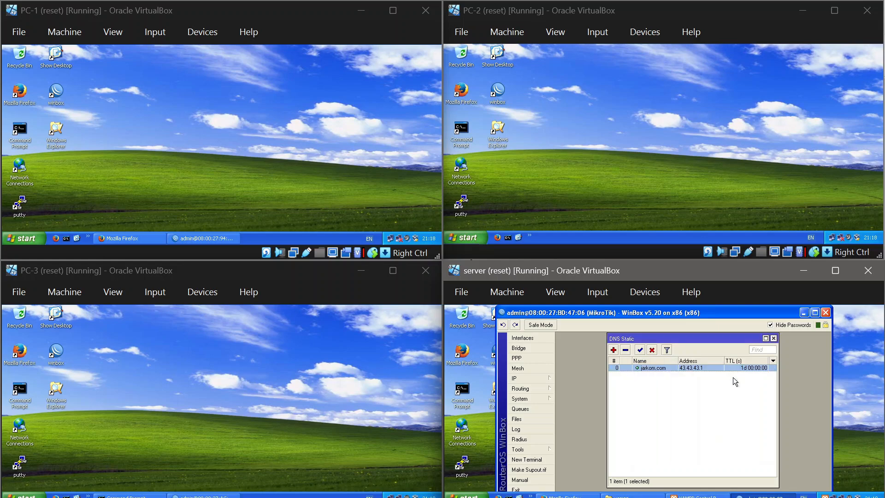
{"action": "left_click", "coordinate": [773, 338]}
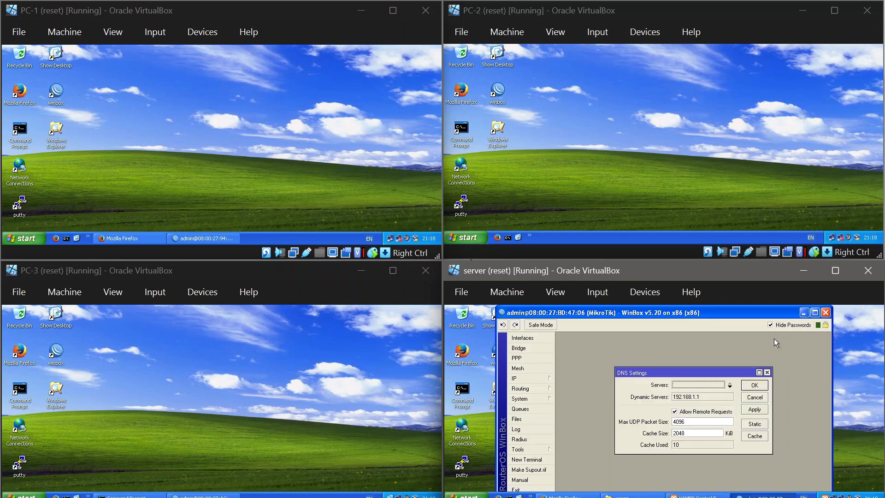
{"action": "left_click", "coordinate": [755, 385]}
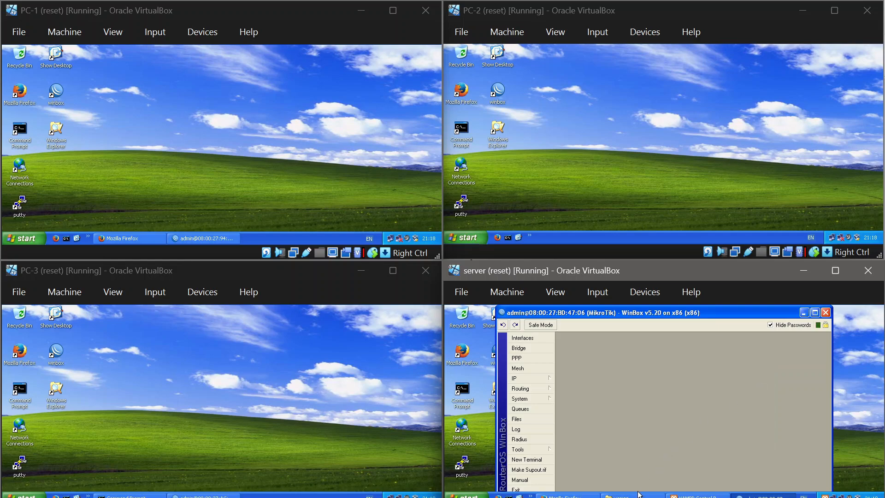
Step: Review the Adapter 4 network settings of the R-3 machine in VirtualBox Manager, and return to the virtual machine windows
{"action": "left_click", "coordinate": [602, 492]}
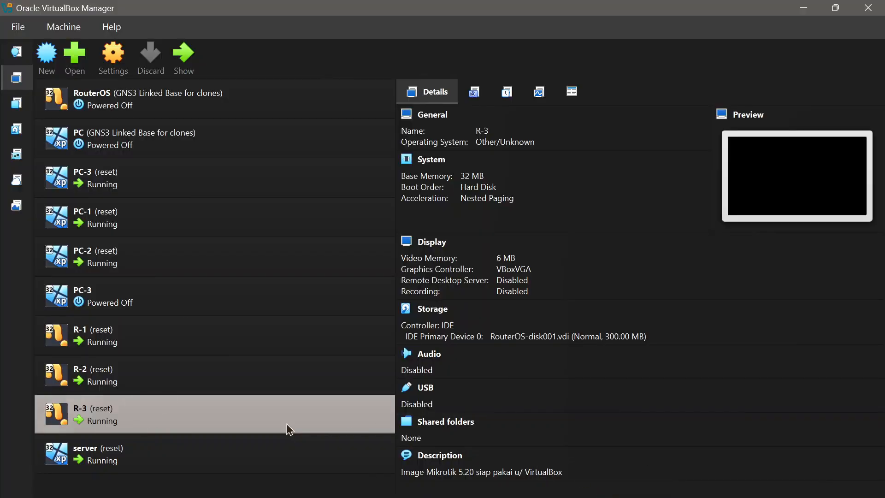
{"action": "right_click", "coordinate": [105, 410]}
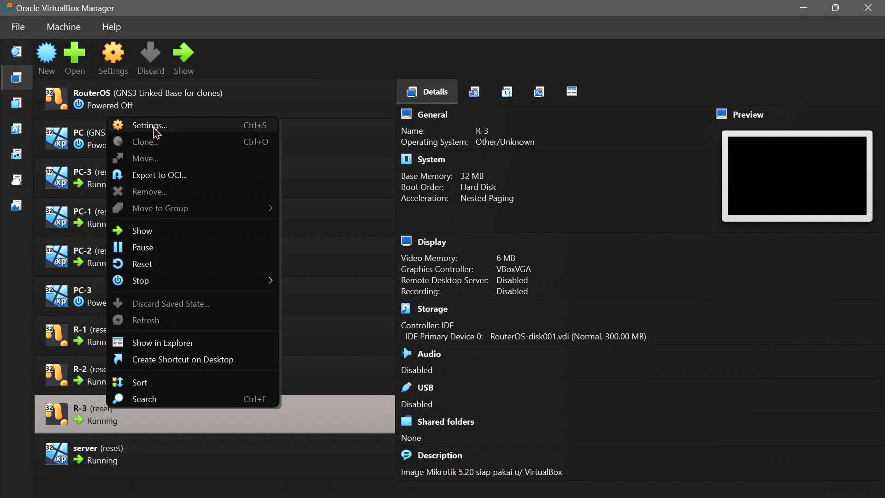
{"action": "left_click", "coordinate": [155, 129]}
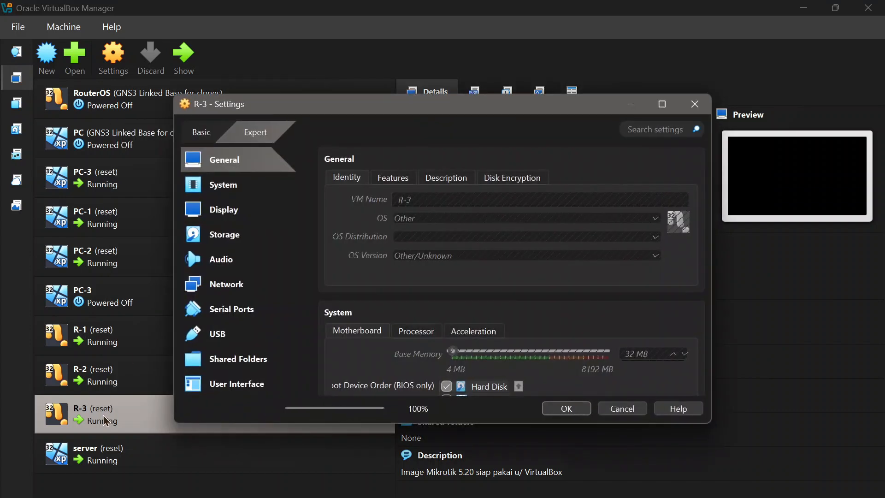
{"action": "left_click", "coordinate": [237, 290]}
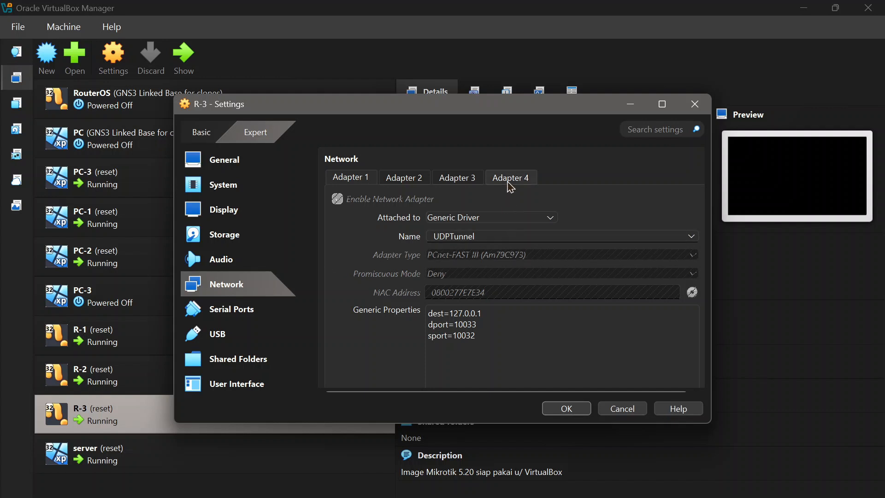
{"action": "left_click", "coordinate": [508, 183]}
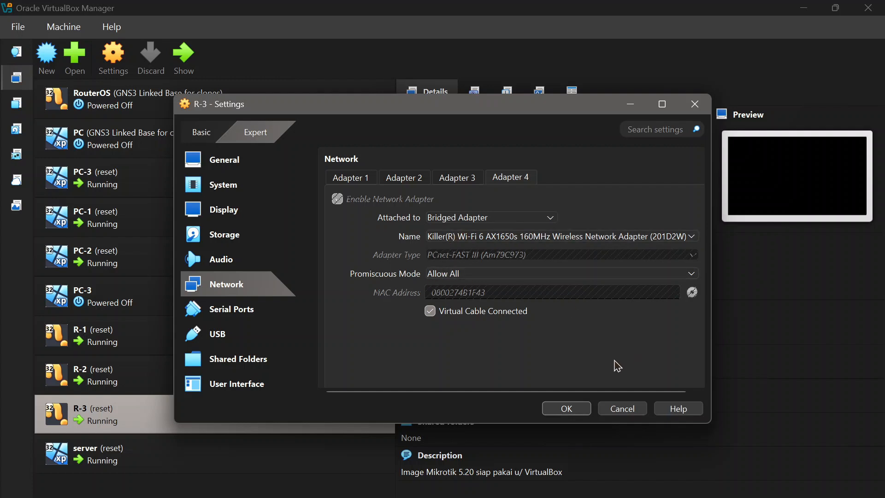
{"action": "left_click", "coordinate": [579, 410]}
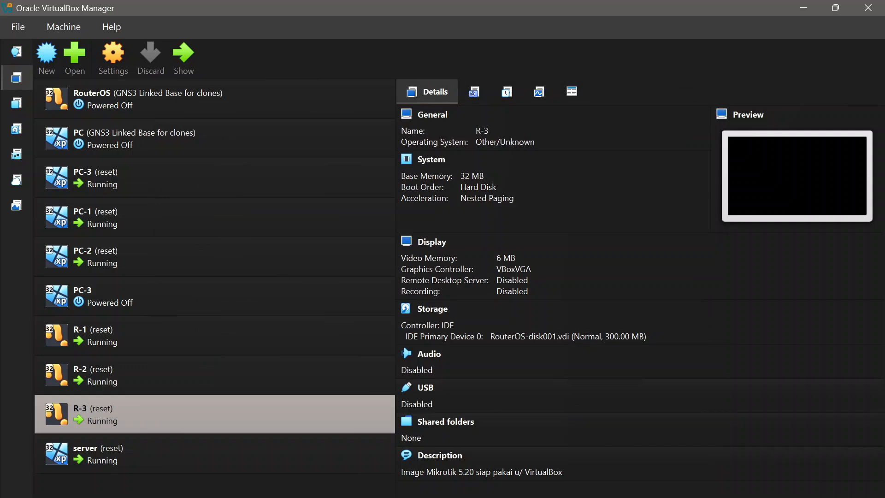
{"action": "left_click", "coordinate": [33, 480]}
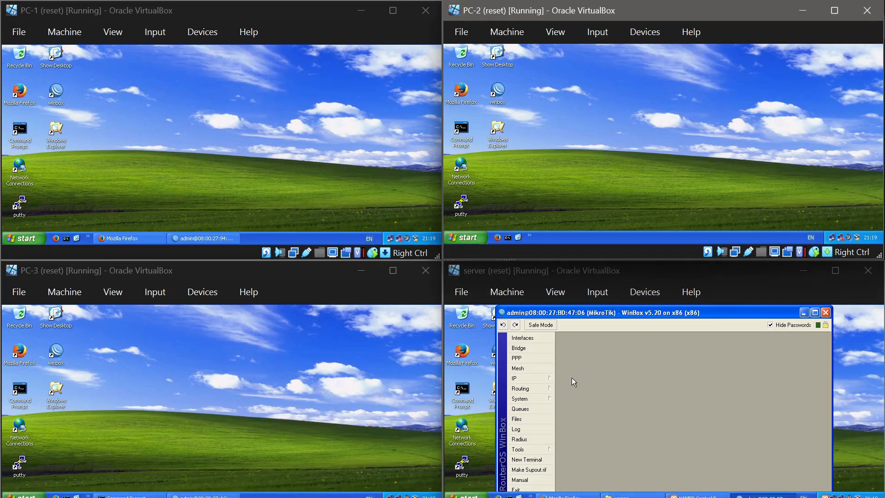
Step: Check the DHCP client entry for ether4 on the server's router and close its window
{"action": "left_click", "coordinate": [540, 378]}
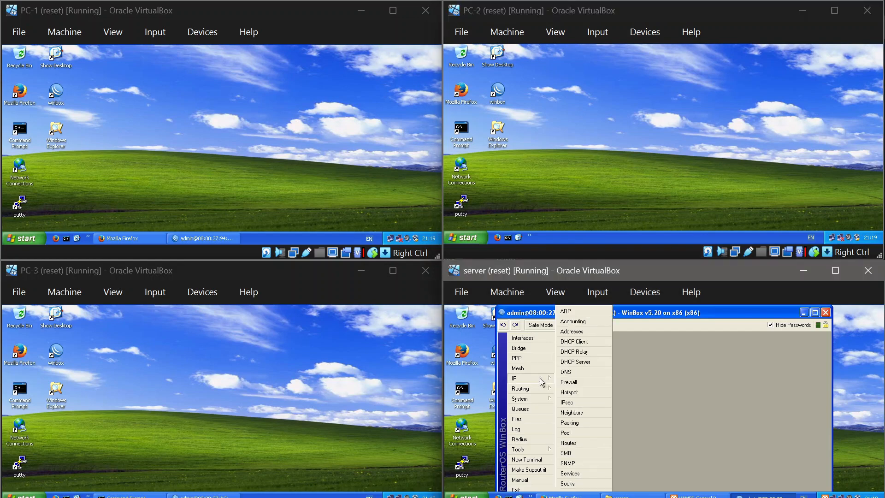
{"action": "left_click", "coordinate": [581, 343]}
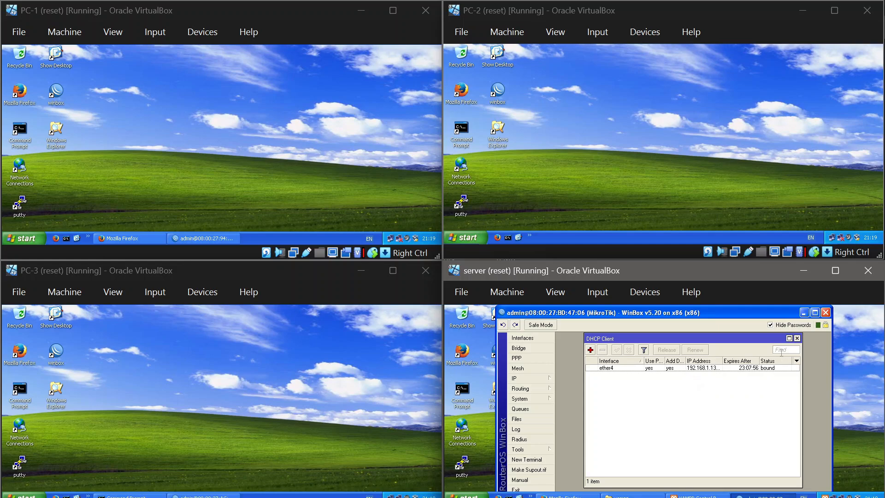
{"action": "left_click", "coordinate": [797, 338]}
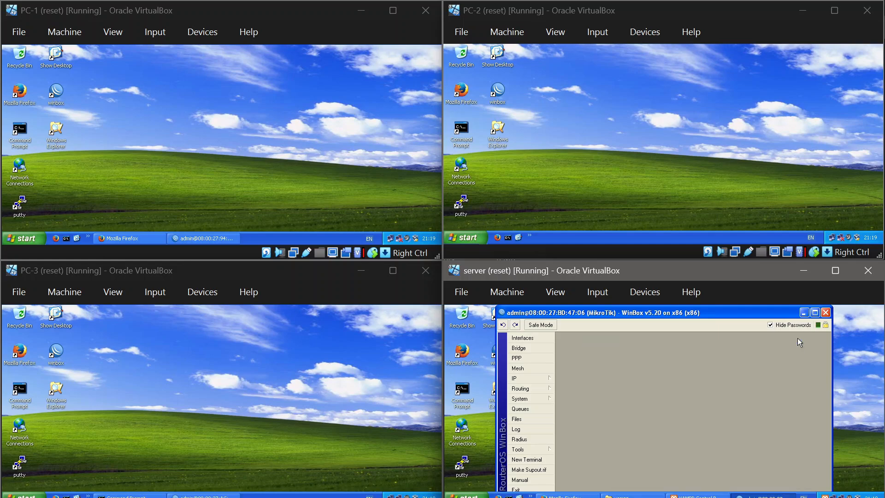
Step: Review the general and action settings of the srcnat rule in the server router's firewall NAT, and close the rule
{"action": "left_click", "coordinate": [547, 380]}
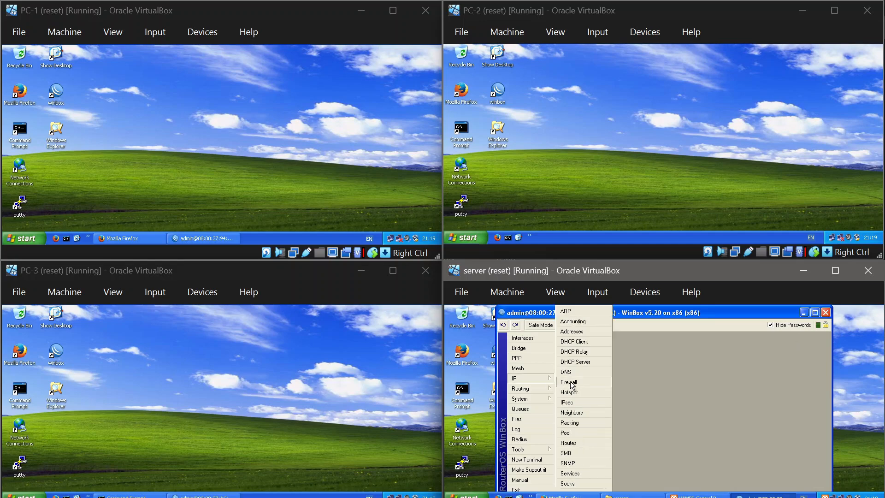
{"action": "left_click", "coordinate": [572, 384]}
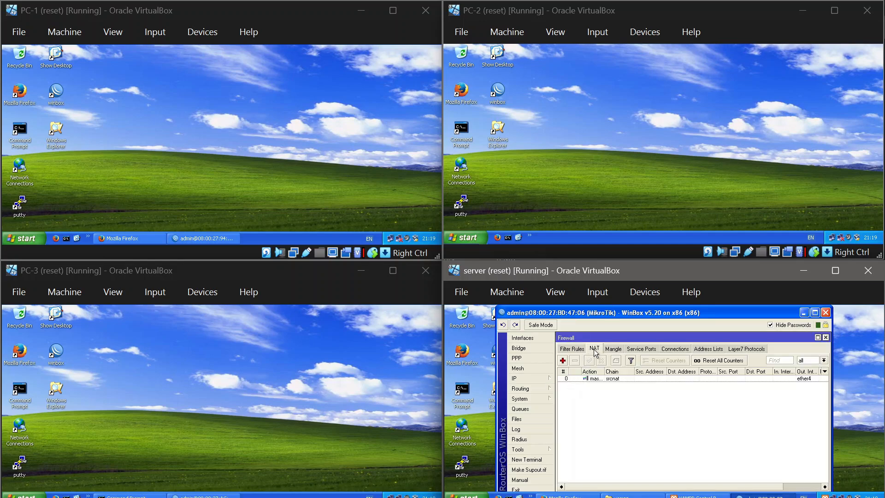
{"action": "left_click", "coordinate": [622, 378]}
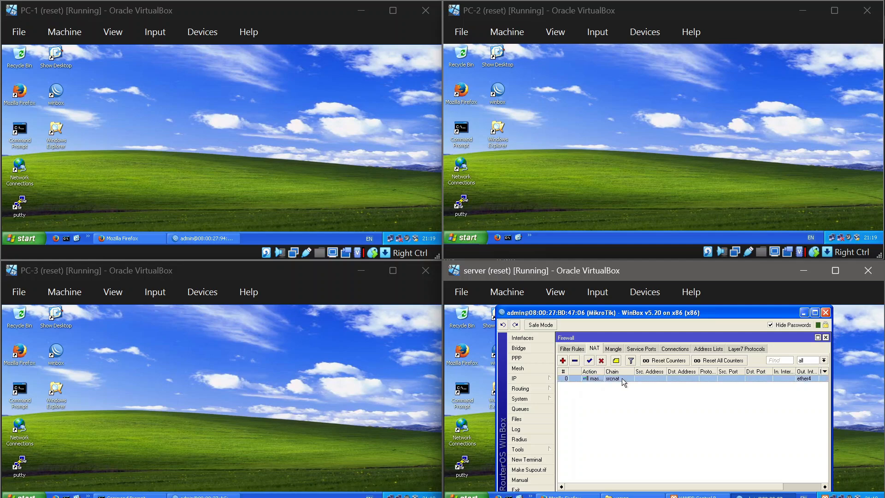
{"action": "double_click", "coordinate": [622, 379]}
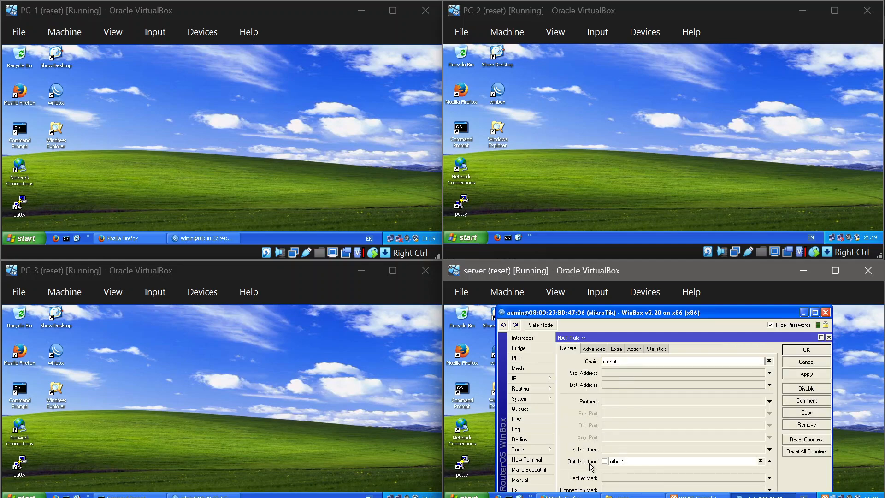
{"action": "left_click", "coordinate": [634, 349]}
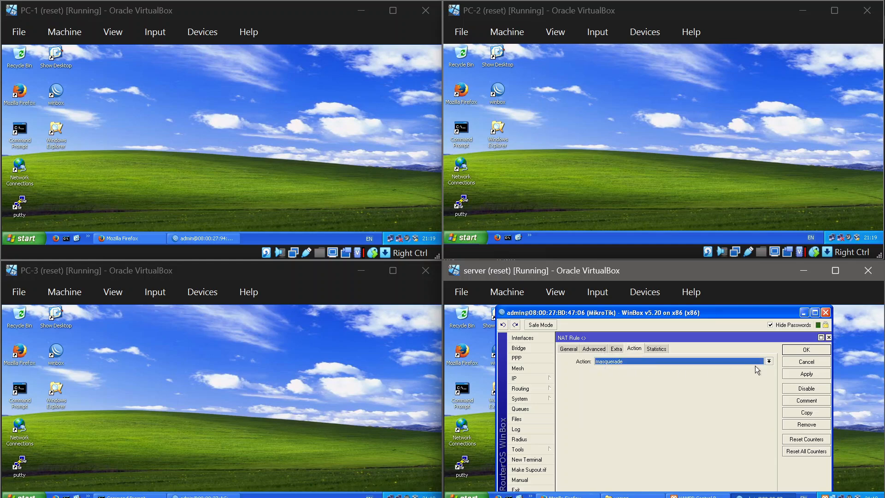
{"action": "left_click", "coordinate": [790, 352]}
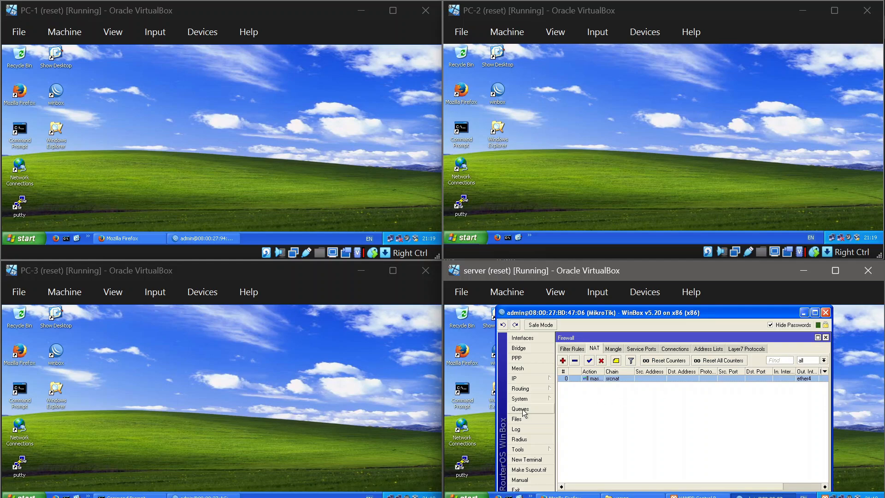
Step: Check the dynamic server and remote request settings in the server router's DNS configuration, and close them
{"action": "left_click", "coordinate": [525, 379]}
{"action": "left_click", "coordinate": [576, 374]}
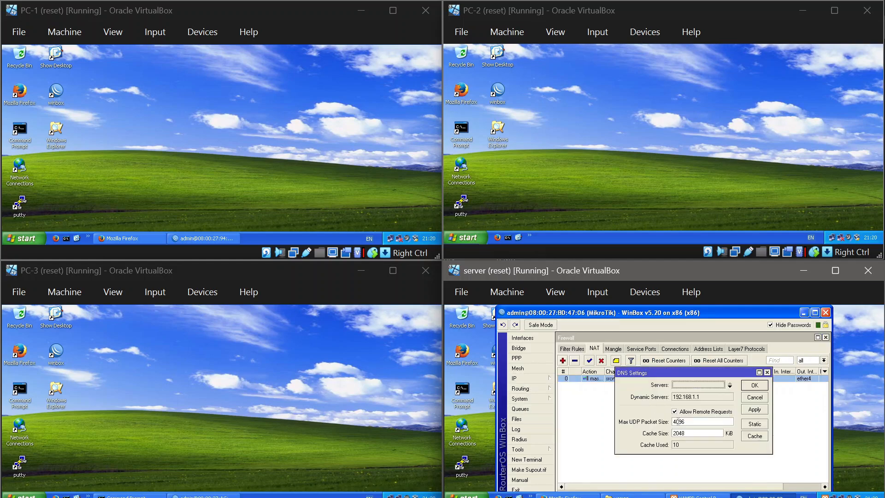
{"action": "left_click", "coordinate": [753, 387]}
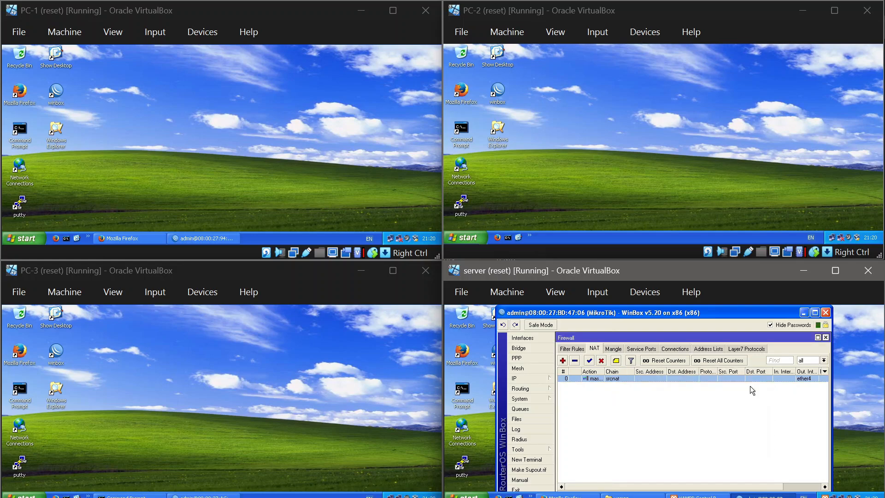
Step: Ping 8.8.8.8 from a new terminal on the server's router and minimize WinBox
{"action": "left_click", "coordinate": [541, 462]}
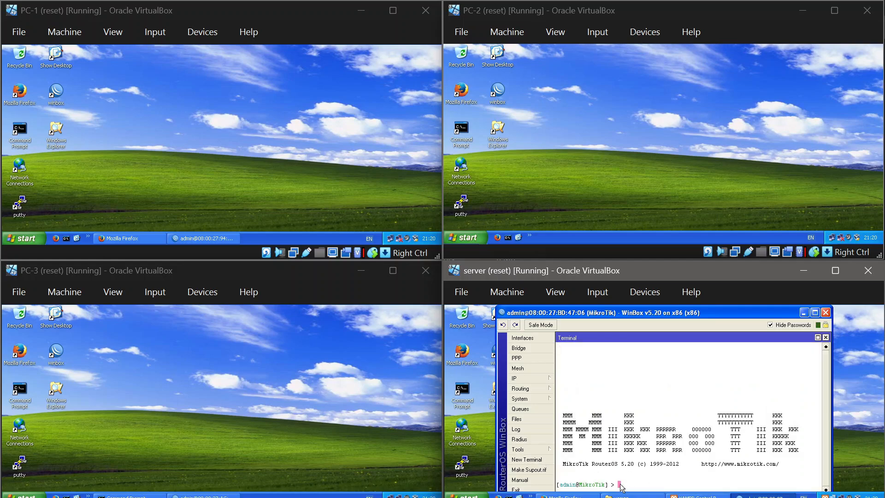
{"action": "type", "text": "ping 8.8.8.8"}
{"action": "key", "text": "Return"}
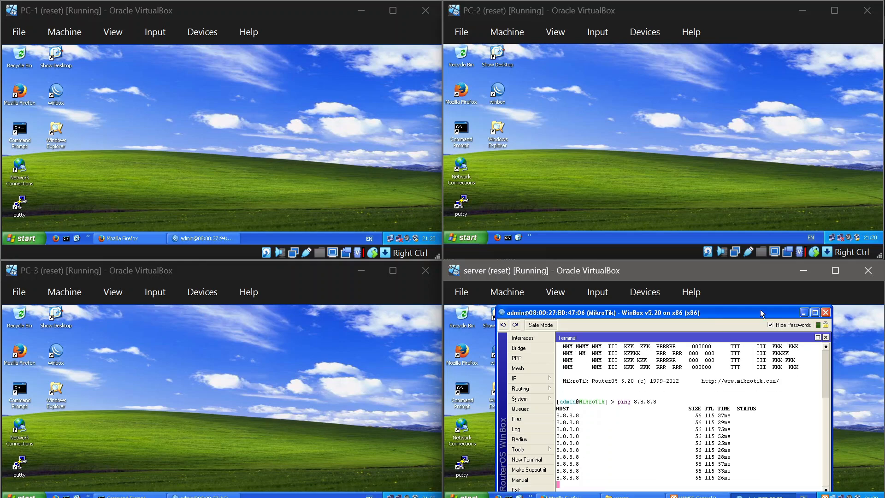
{"action": "left_click", "coordinate": [804, 314]}
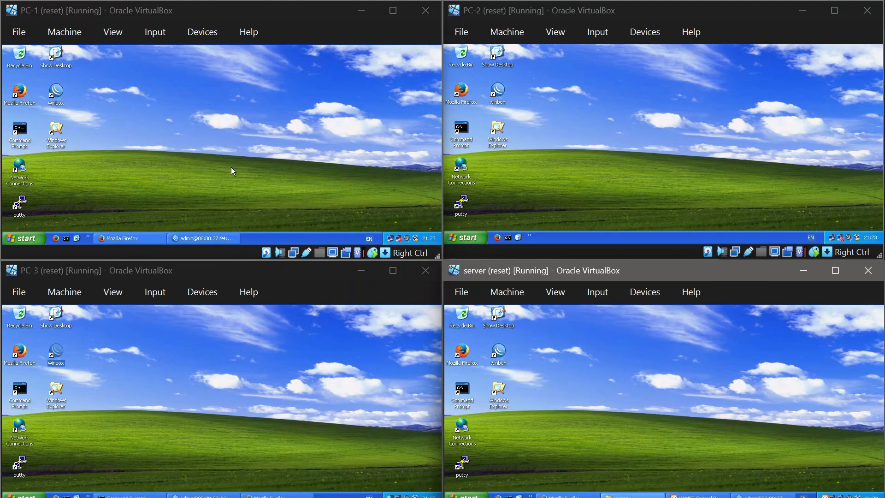
Step: Show the web page at 43.43.43.1 in Firefox on PC-1, PC-2 and PC-3
{"action": "left_click", "coordinate": [143, 236]}
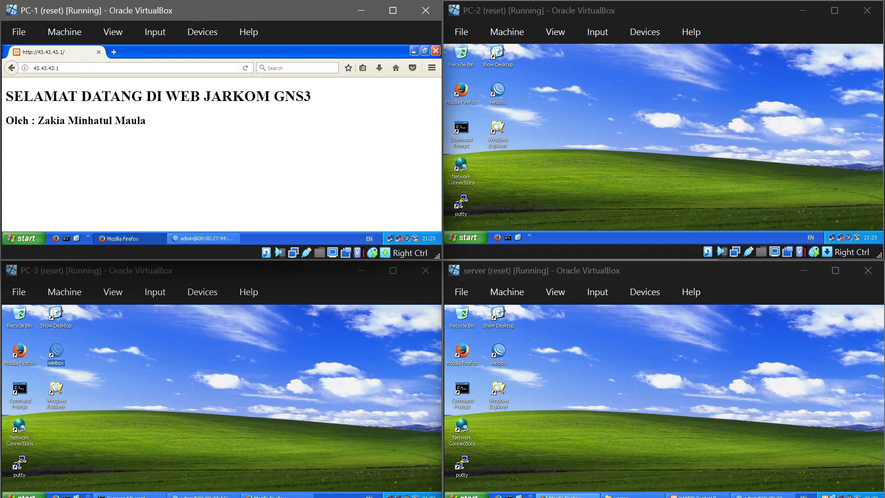
{"action": "left_click", "coordinate": [497, 237]}
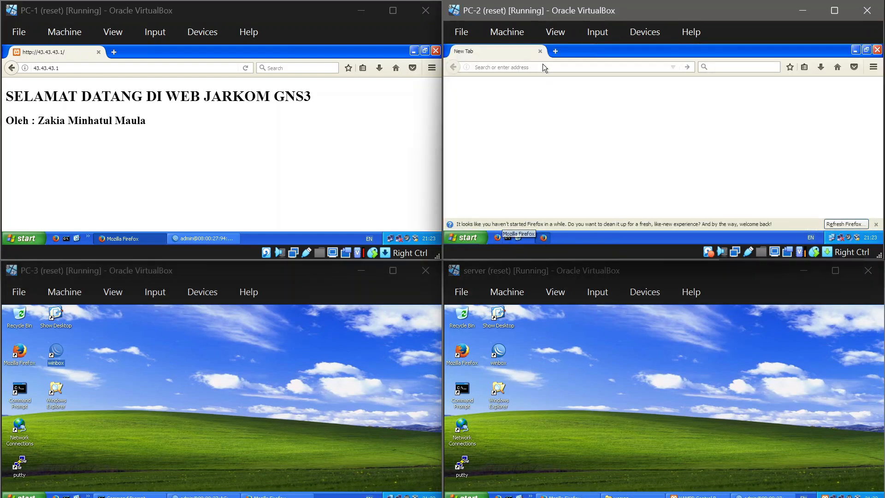
{"action": "type", "text": "43.43.43.1"}
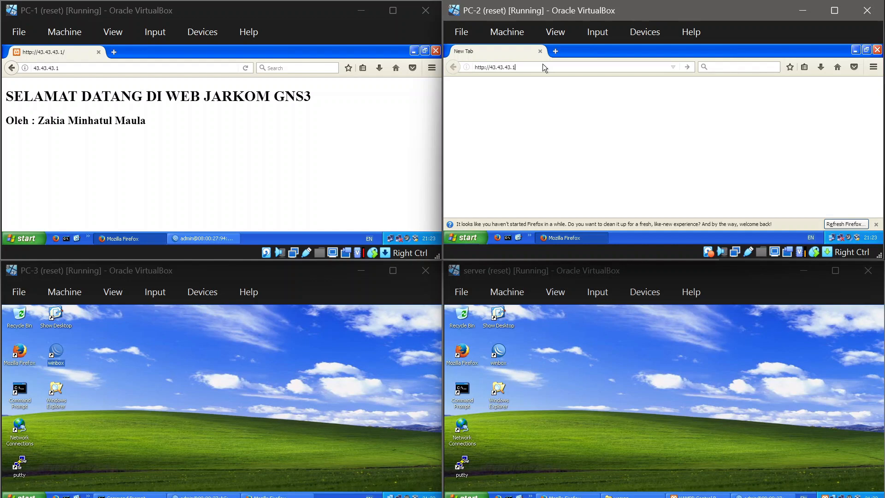
{"action": "key", "text": "Return"}
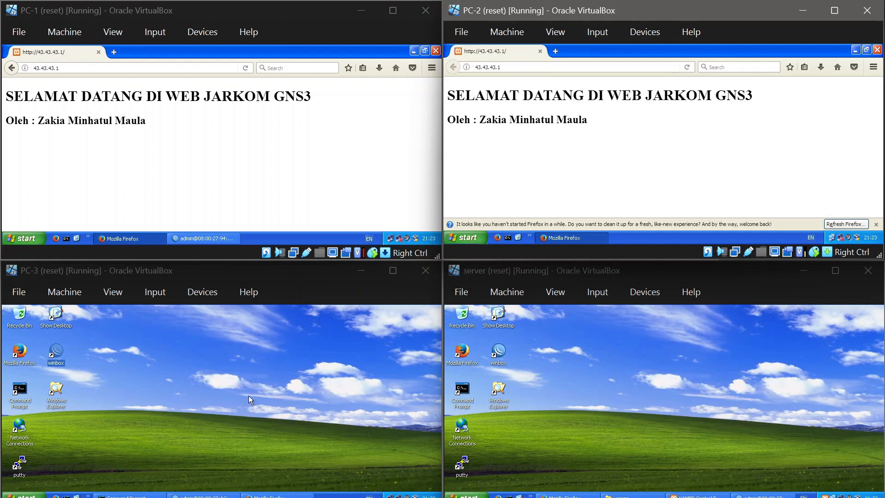
{"action": "left_click", "coordinate": [277, 495]}
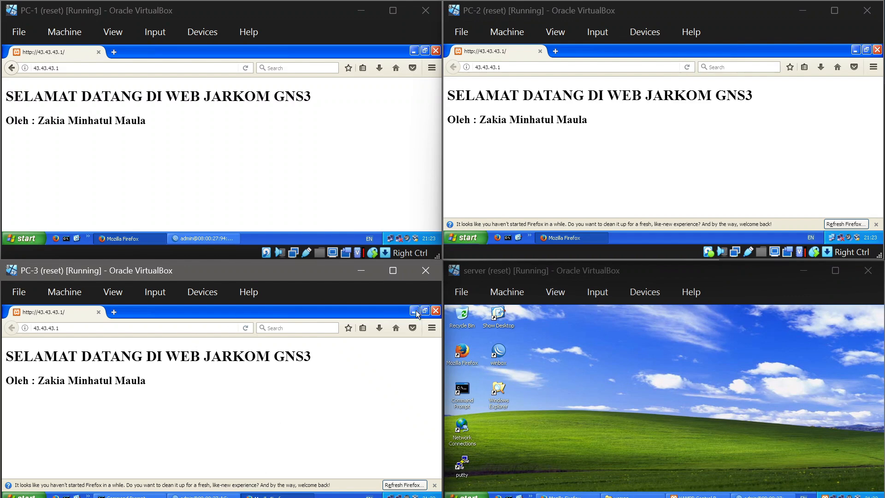
Step: Close Firefox on PC-3, PC-1 and PC-2
{"action": "left_click", "coordinate": [436, 311]}
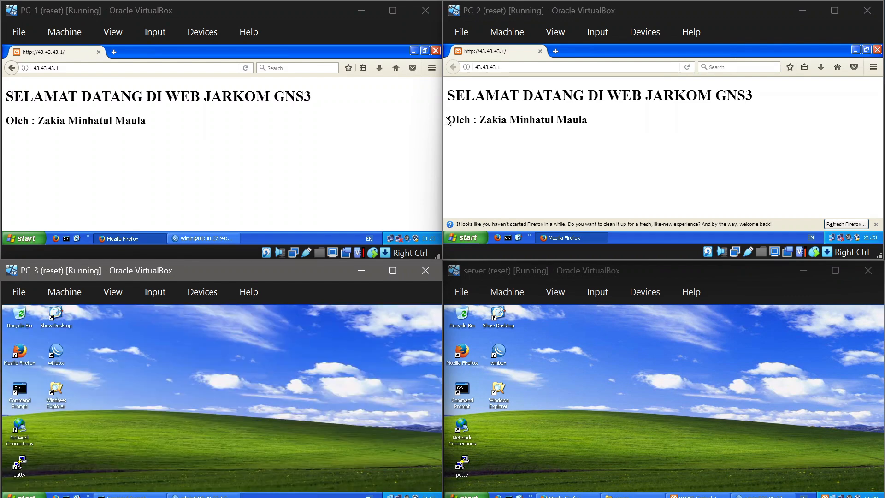
{"action": "left_click", "coordinate": [435, 55]}
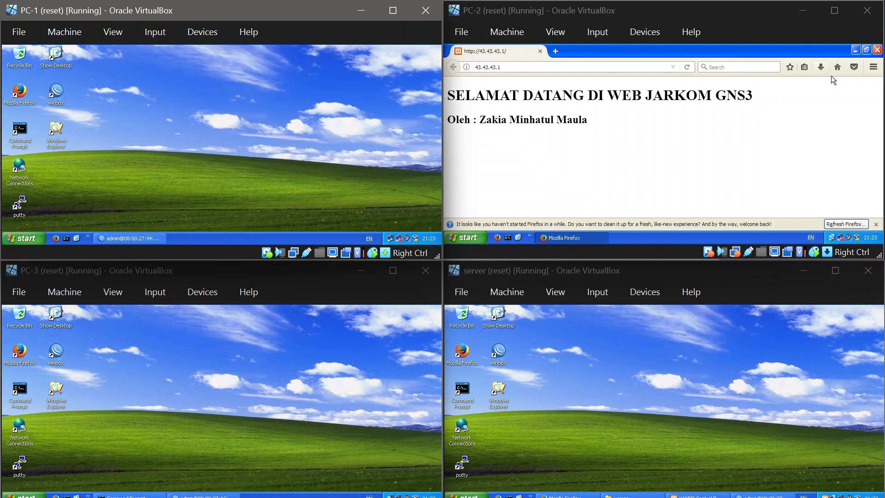
{"action": "left_click", "coordinate": [877, 49]}
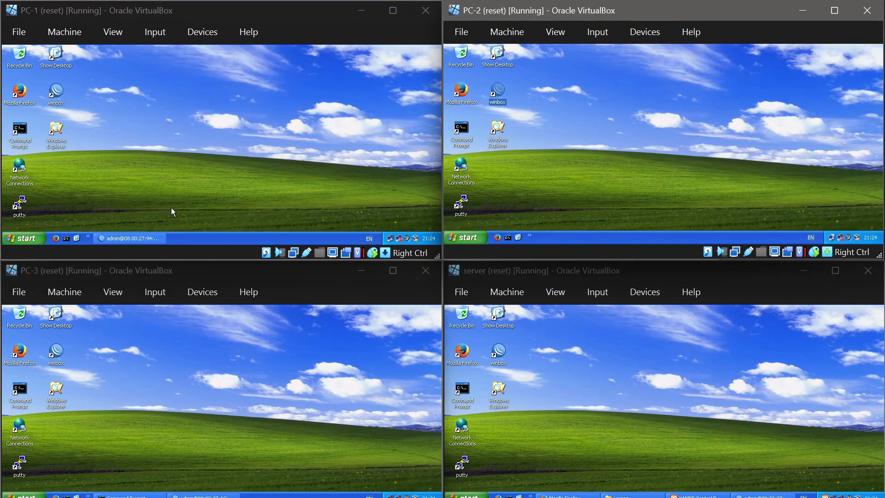
Step: Delete the DHCP servers dhcp1 and dhcp2 from PC-1's router in WinBox
{"action": "left_click", "coordinate": [143, 233]}
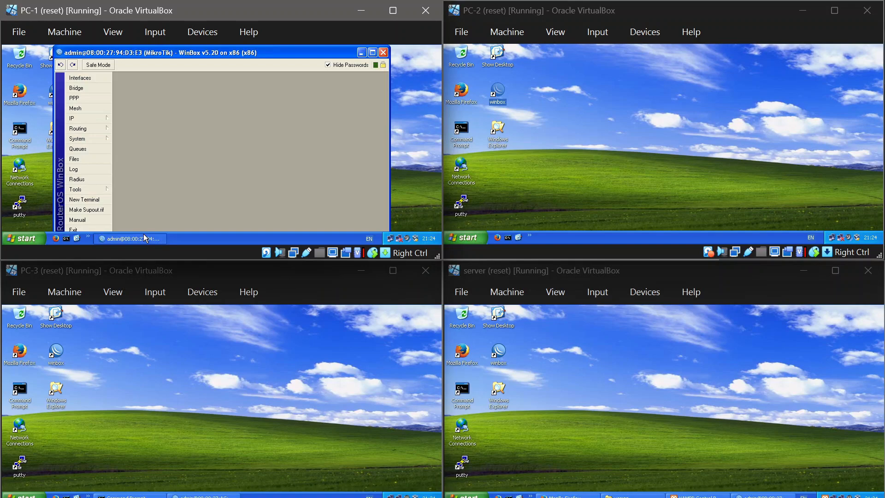
{"action": "left_click", "coordinate": [90, 118]}
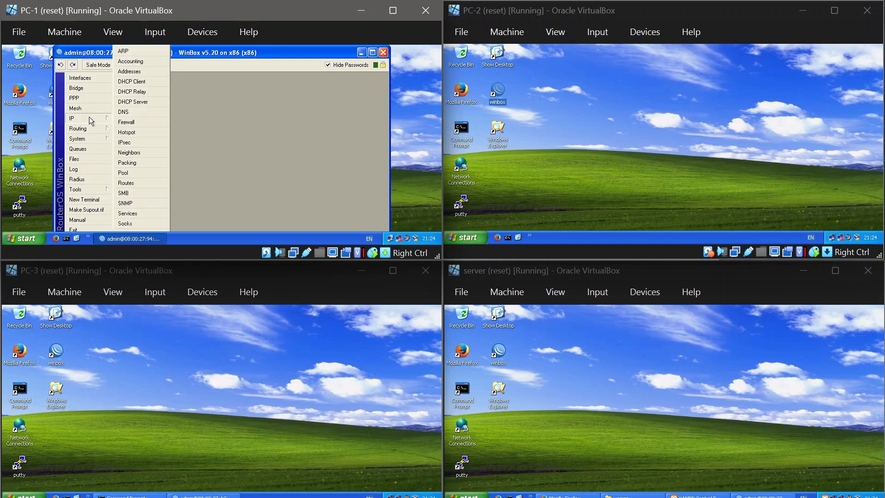
{"action": "left_click", "coordinate": [130, 102]}
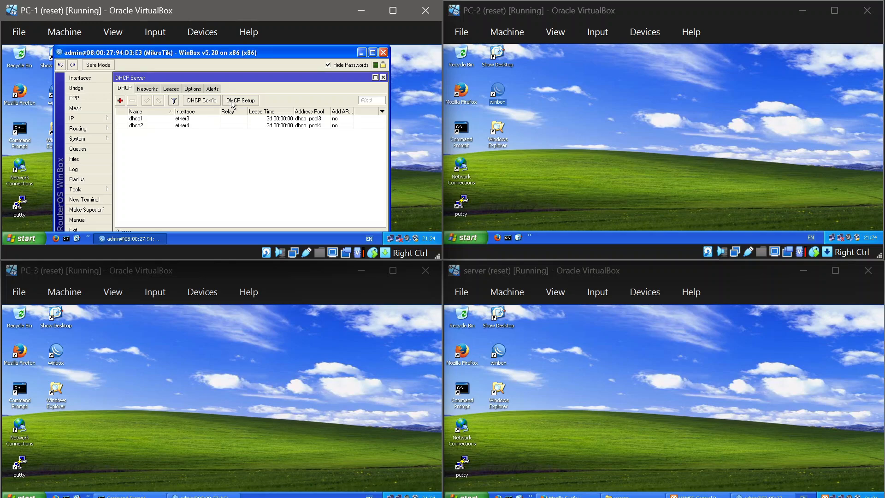
{"action": "left_click", "coordinate": [195, 120]}
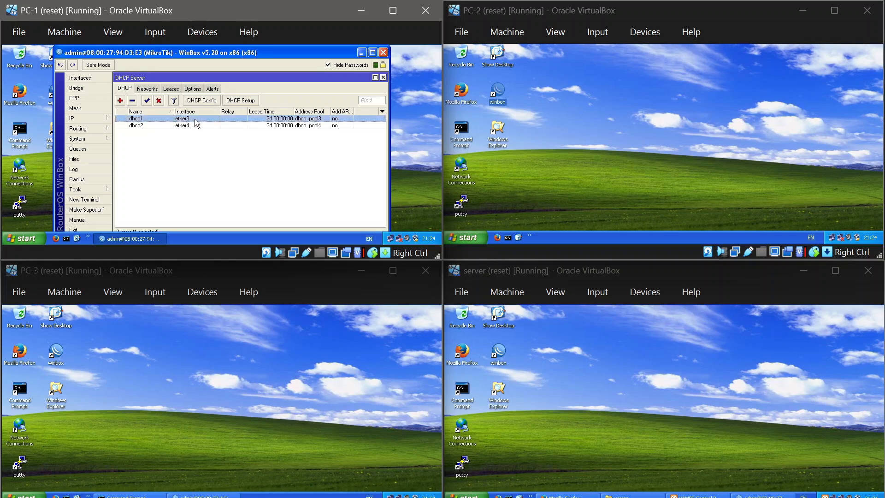
{"action": "left_click", "coordinate": [132, 101]}
{"action": "left_click", "coordinate": [134, 119]}
{"action": "left_click", "coordinate": [132, 100]}
Step: Set up a DHCP server on ether3 of PC-1's router with address space 192.168.1.0/26 and DNS server 13.13.13.3
{"action": "left_click", "coordinate": [240, 101]}
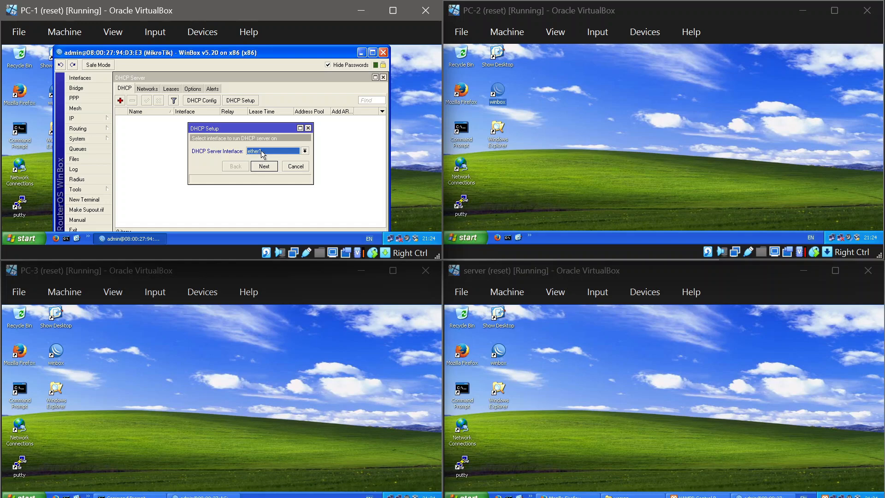
{"action": "left_click", "coordinate": [261, 152]}
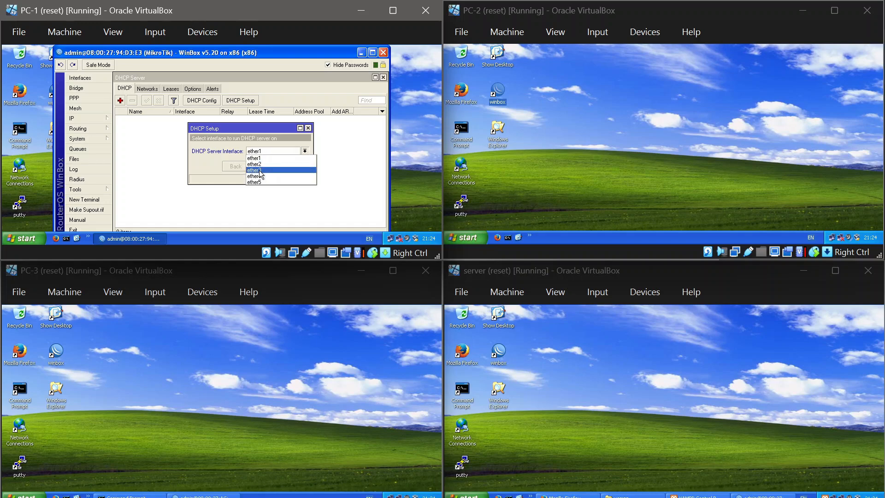
{"action": "left_click", "coordinate": [259, 170]}
{"action": "left_click", "coordinate": [263, 167]}
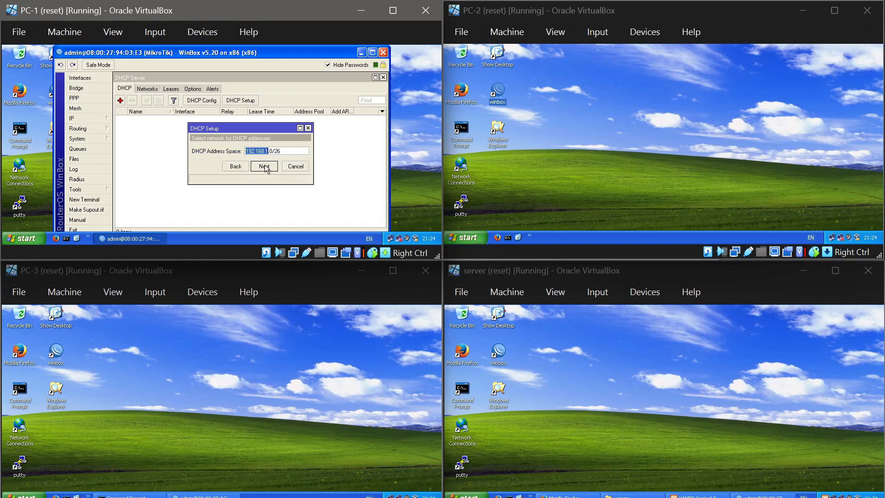
{"action": "left_click", "coordinate": [264, 166]}
{"action": "left_click", "coordinate": [264, 166]}
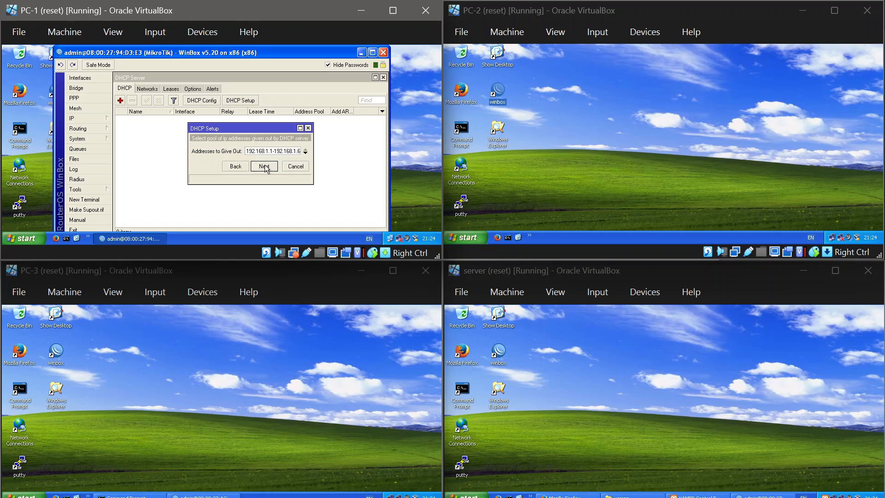
{"action": "left_click", "coordinate": [264, 166]}
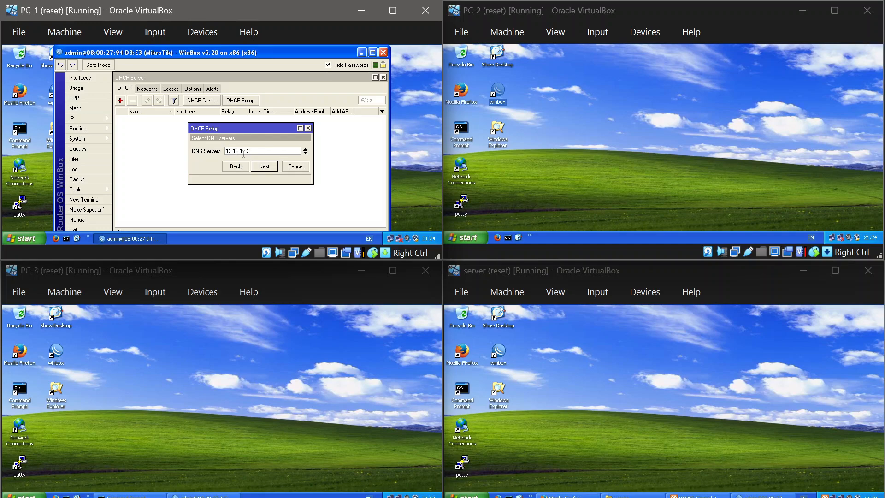
{"action": "left_click", "coordinate": [264, 166]}
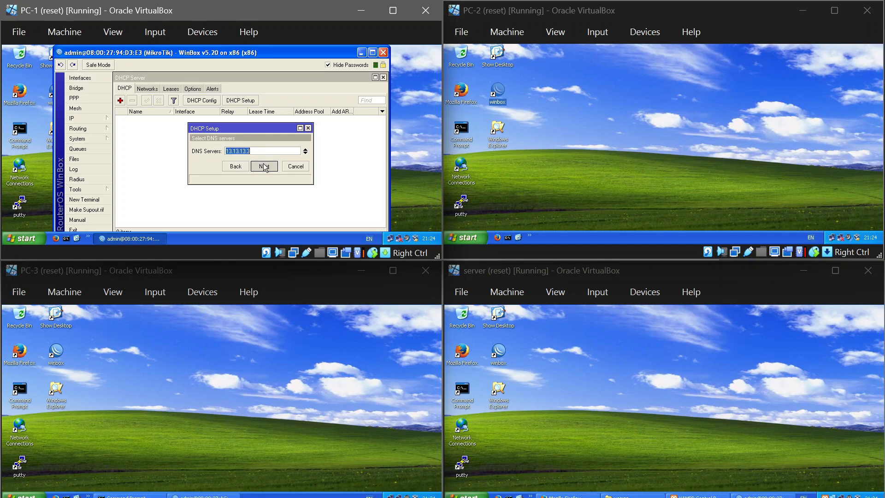
{"action": "left_click", "coordinate": [265, 167]}
{"action": "left_click", "coordinate": [245, 151]}
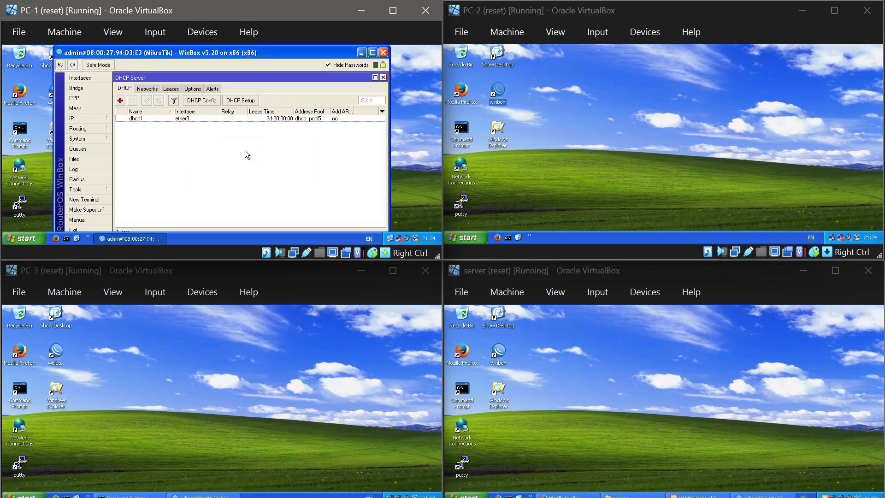
Step: Set up a second DHCP server on ether4 of PC-1's router with address space 192.168.1.64/26 and DNS server 13.13.13.3
{"action": "left_click", "coordinate": [239, 101]}
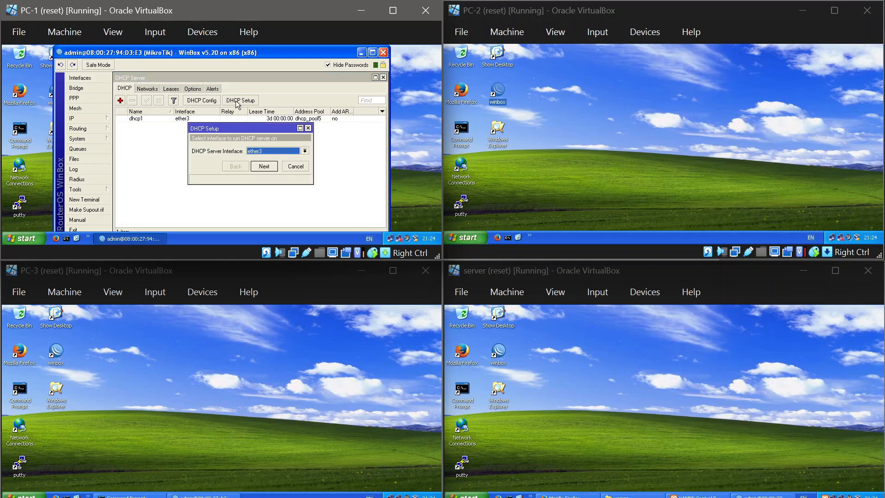
{"action": "left_click", "coordinate": [263, 151]}
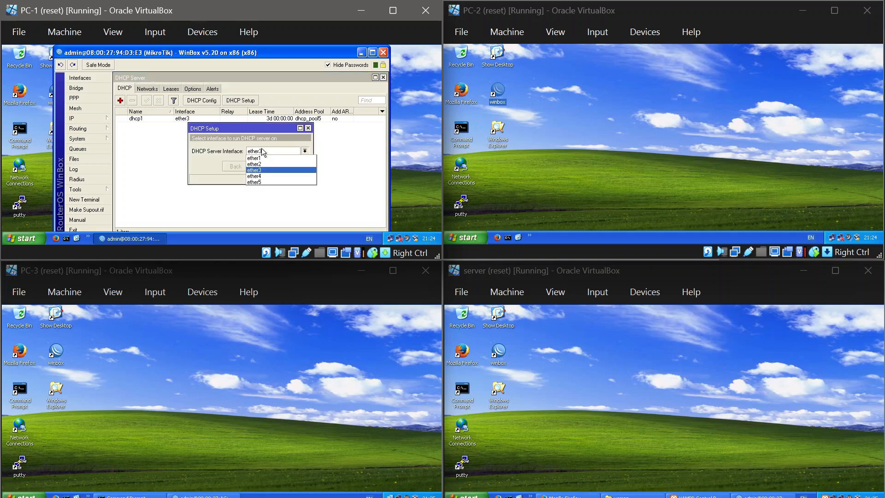
{"action": "left_click", "coordinate": [254, 176]}
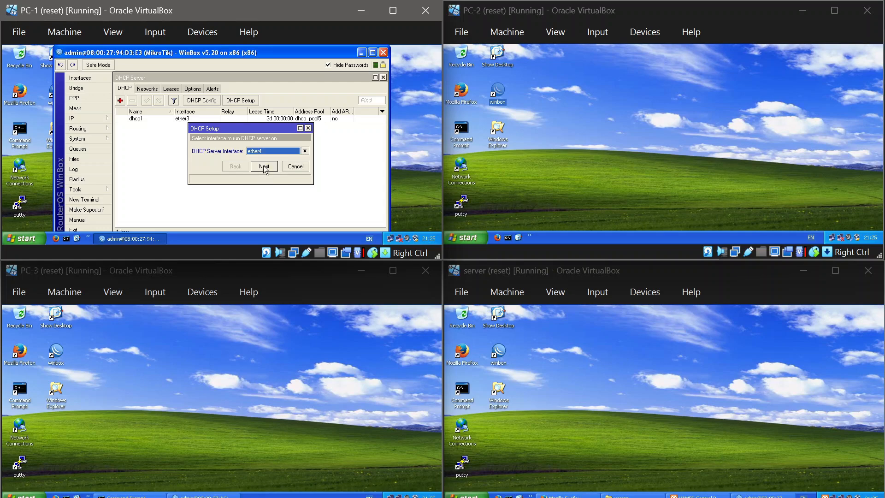
{"action": "left_click", "coordinate": [264, 167]}
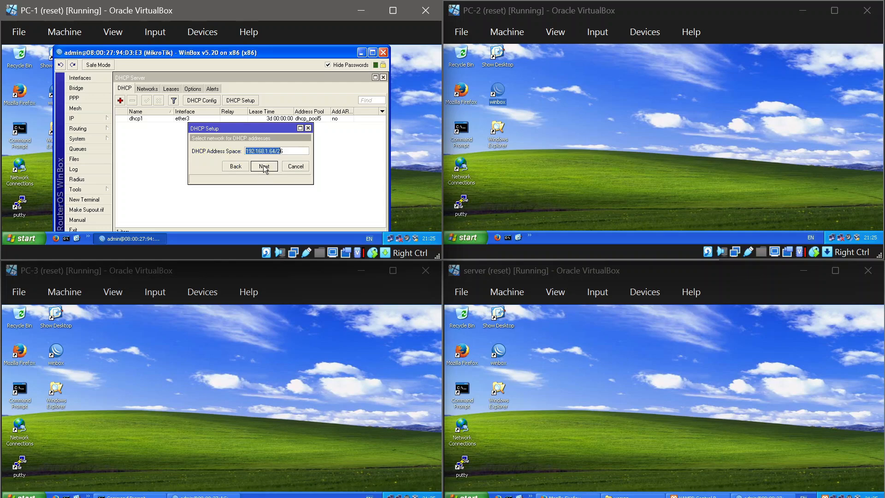
{"action": "left_click", "coordinate": [264, 167]}
{"action": "left_click", "coordinate": [264, 166]}
{"action": "left_click", "coordinate": [264, 167]}
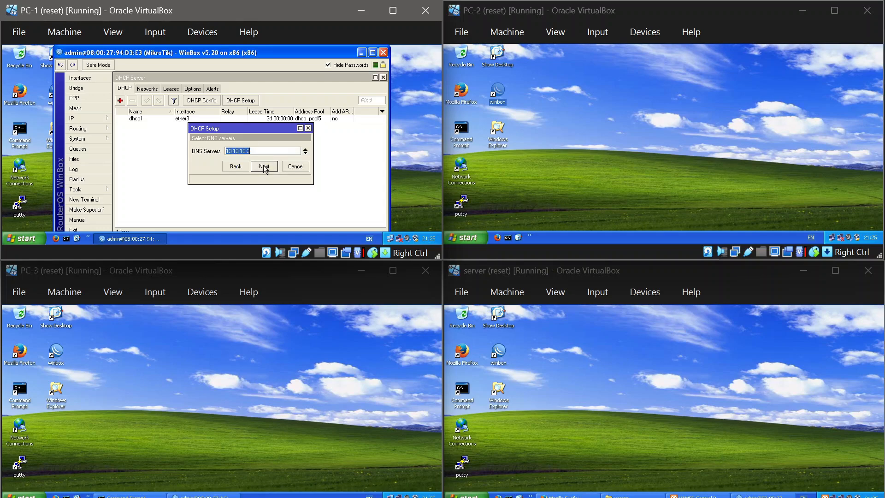
{"action": "left_click", "coordinate": [264, 167]}
{"action": "left_click", "coordinate": [264, 167]}
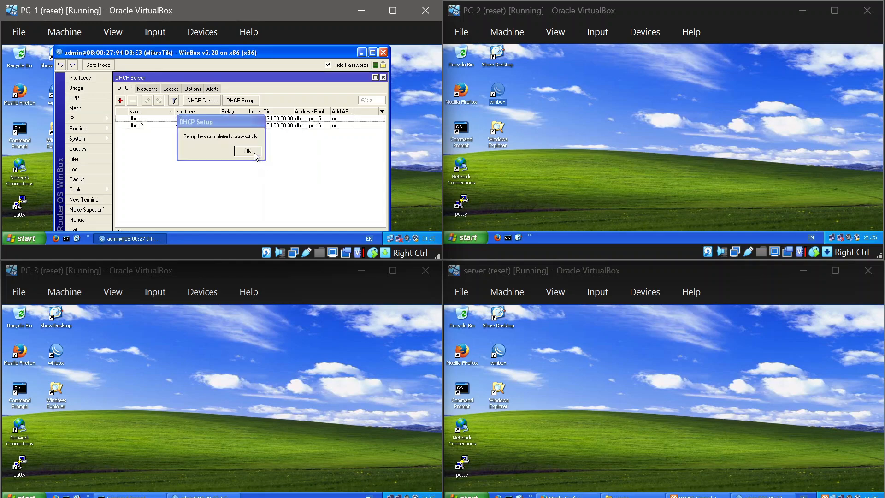
{"action": "left_click", "coordinate": [255, 154]}
Step: Set up a DHCP server on ether3 of PC-3's router in WinBox with DNS server 23.23.23.3 and lease time 3d 00:00:00
{"action": "left_click", "coordinate": [190, 496]}
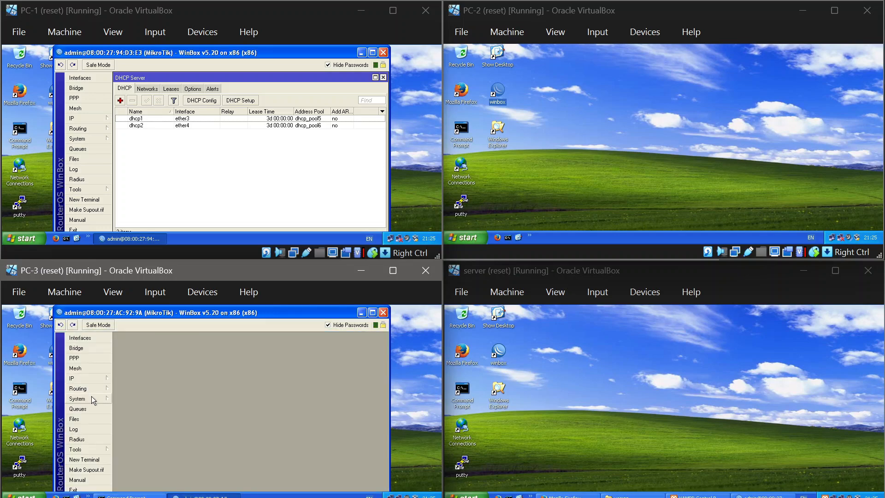
{"action": "left_click", "coordinate": [93, 377]}
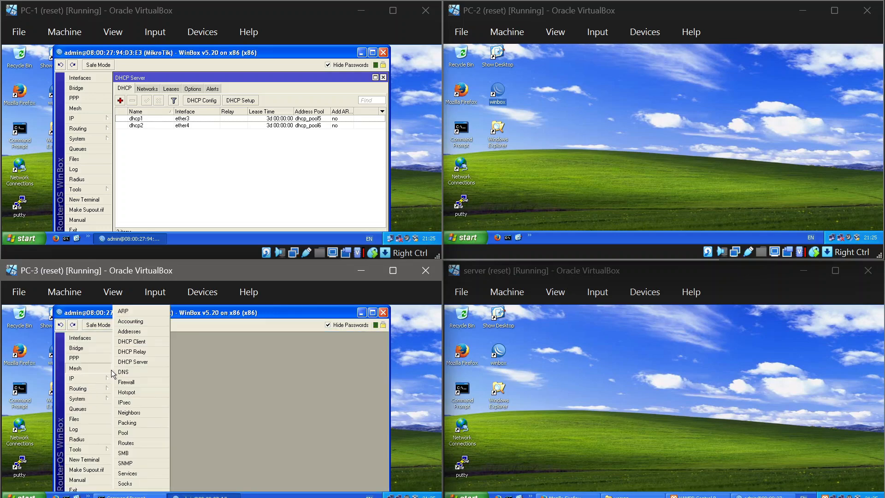
{"action": "left_click", "coordinate": [126, 364]}
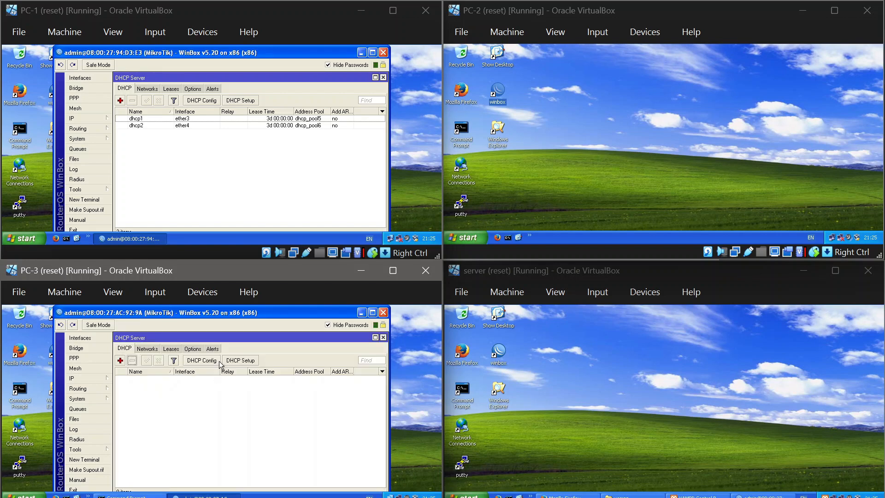
{"action": "left_click", "coordinate": [237, 362]}
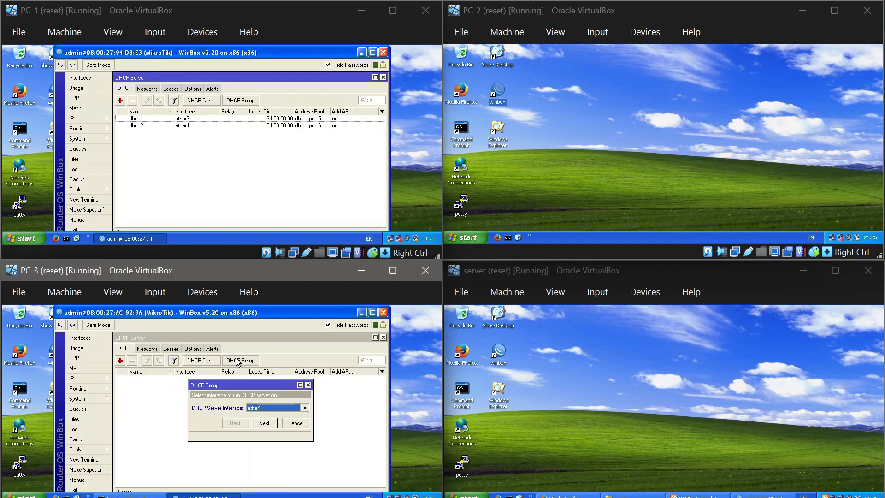
{"action": "left_click", "coordinate": [259, 411]}
{"action": "left_click", "coordinate": [266, 423]}
{"action": "left_click", "coordinate": [264, 423]}
{"action": "left_click", "coordinate": [264, 424]}
{"action": "left_click", "coordinate": [264, 423]}
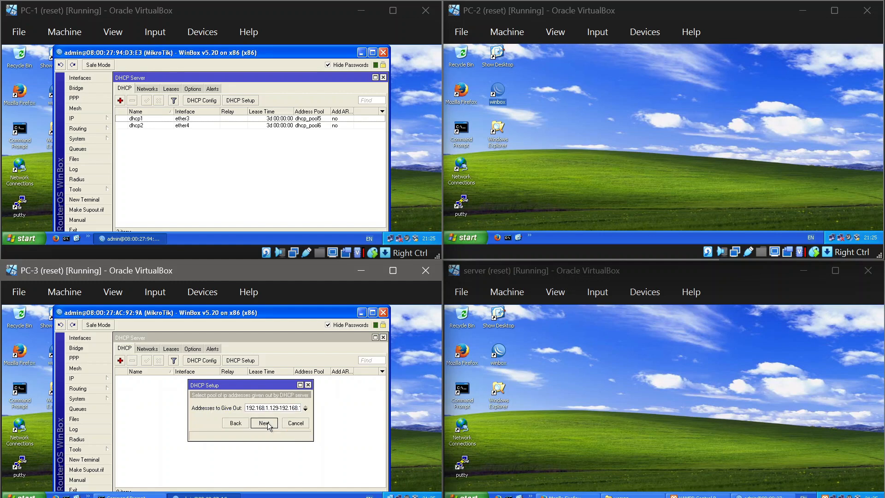
{"action": "left_click", "coordinate": [264, 423]}
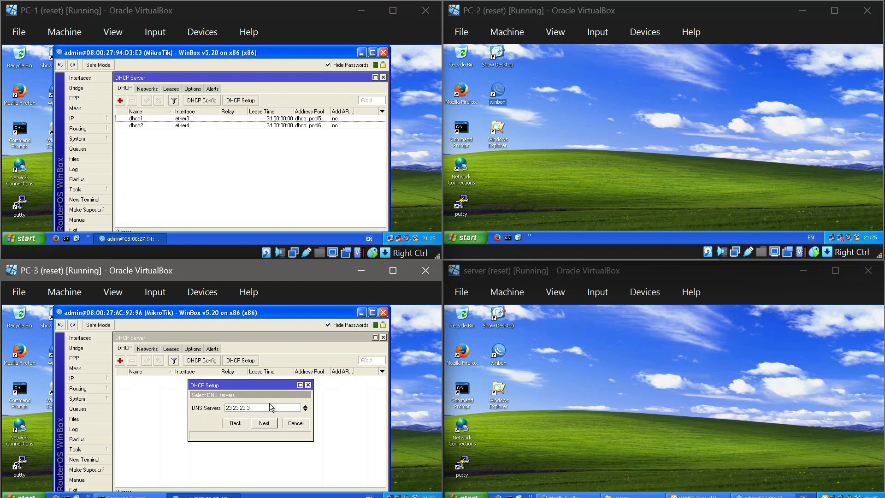
{"action": "left_click", "coordinate": [258, 423]}
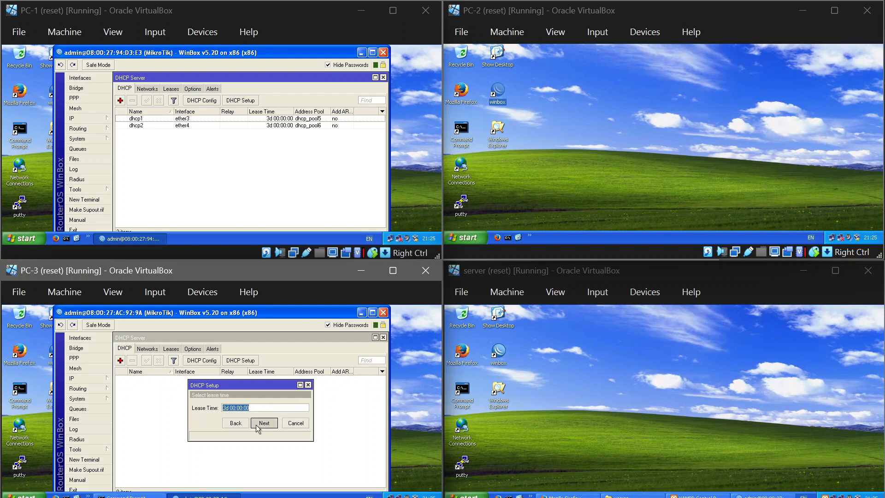
{"action": "left_click", "coordinate": [258, 423]}
{"action": "left_click", "coordinate": [248, 412]}
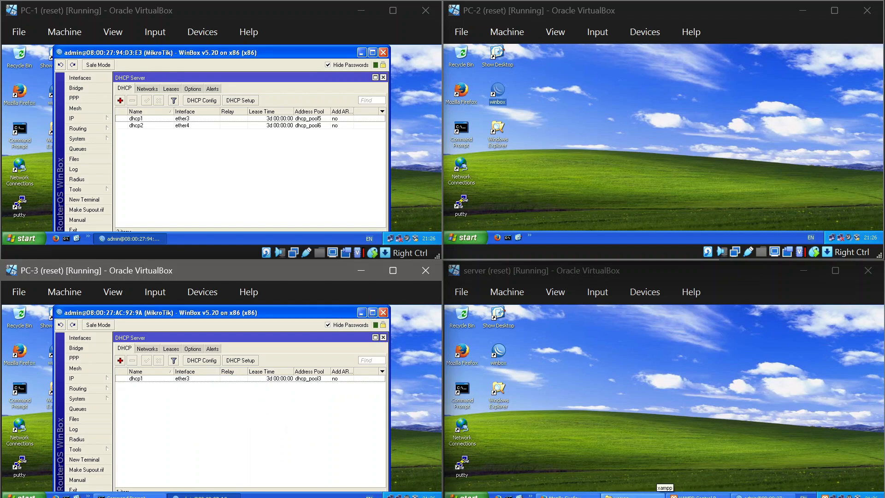
Step: Review the TCP/IP address, subnet mask and gateway settings of the server's Local Area Connection, closing the dialogs when done
{"action": "left_click", "coordinate": [833, 496]}
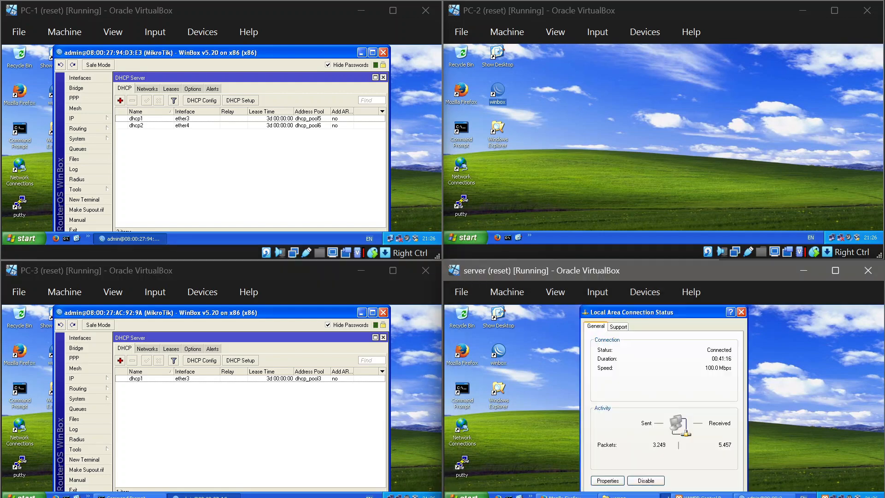
{"action": "left_click", "coordinate": [615, 483]}
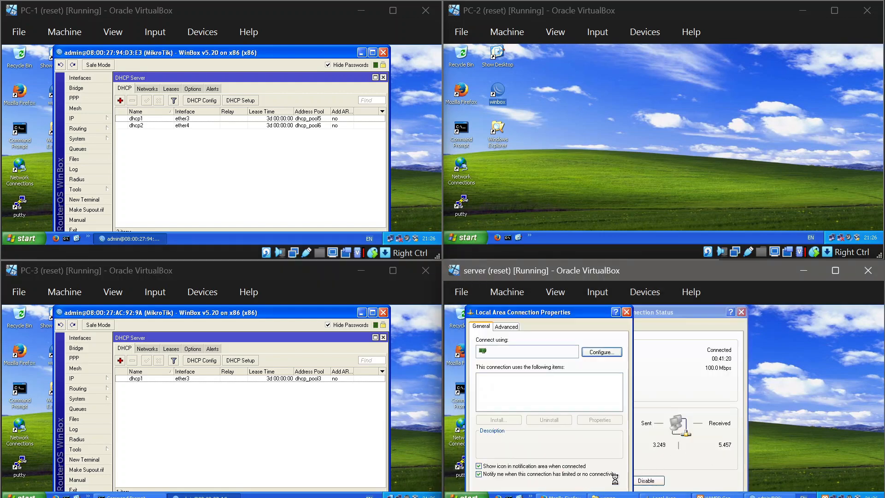
{"action": "left_click", "coordinate": [591, 421]}
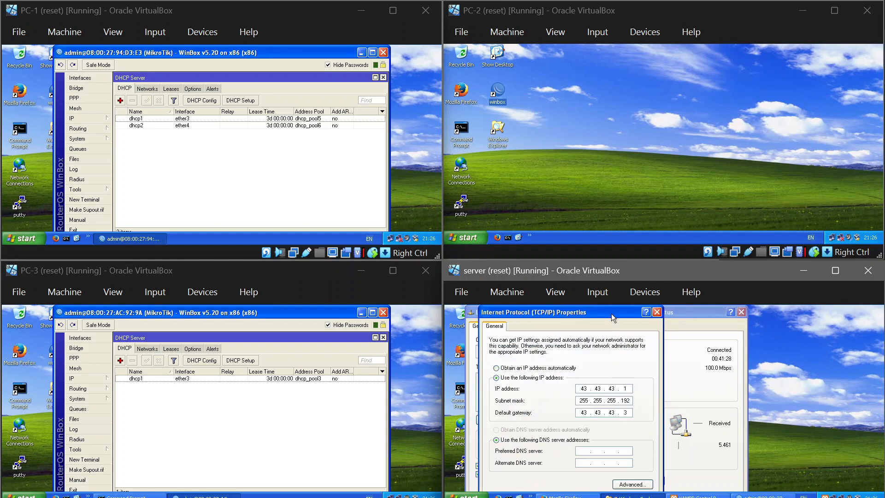
{"action": "left_click_drag", "start_coordinate": [611, 313], "coordinate": [630, 277]}
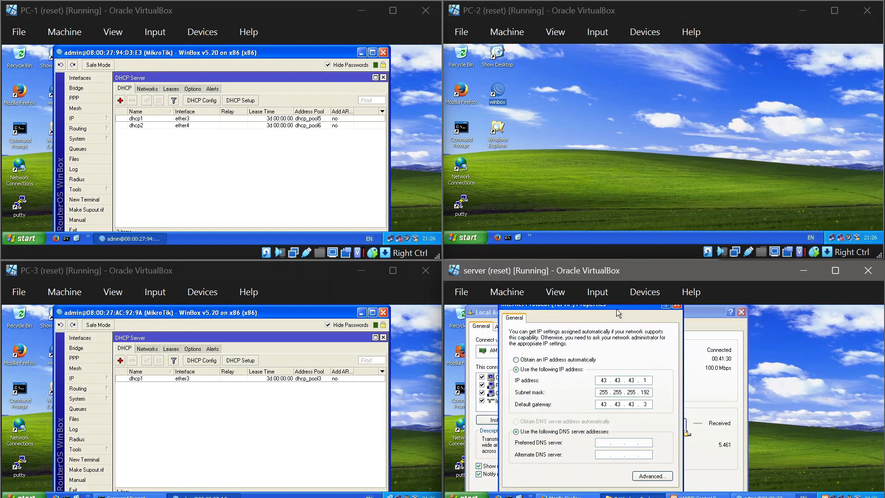
{"action": "left_click_drag", "start_coordinate": [616, 309], "coordinate": [618, 306]}
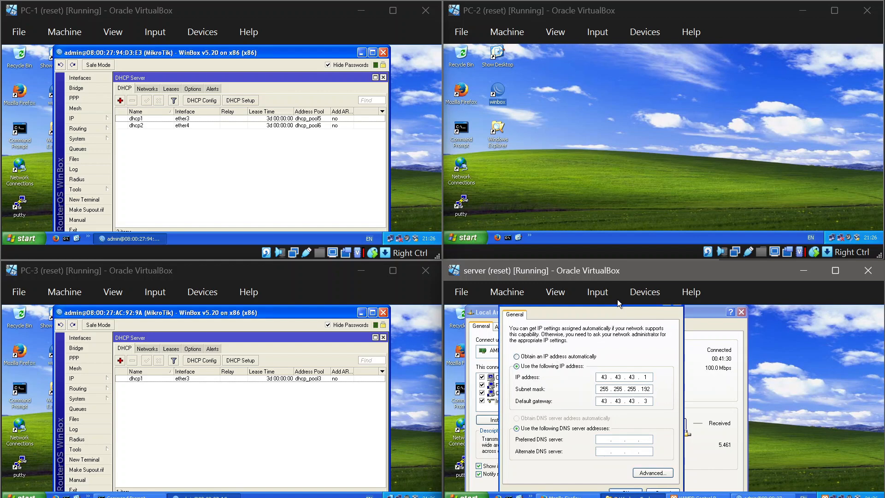
{"action": "left_click", "coordinate": [618, 491]}
{"action": "left_click_drag", "start_coordinate": [572, 320], "coordinate": [583, 288]}
{"action": "left_click", "coordinate": [587, 485]}
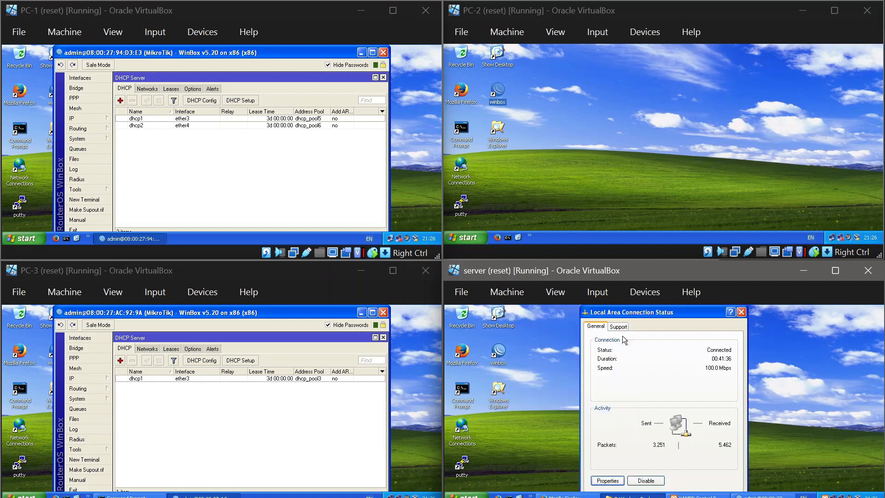
{"action": "left_click", "coordinate": [742, 312]}
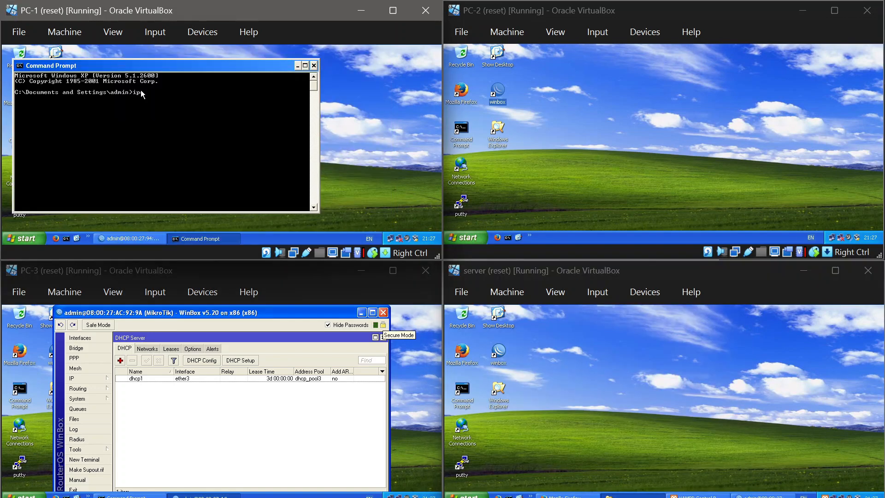
Step: Run ipconfig in the Command Prompt on PC-1 and PC-2 to check their IP addresses
{"action": "type", "text": "fig"}
{"action": "key", "text": "Return"}
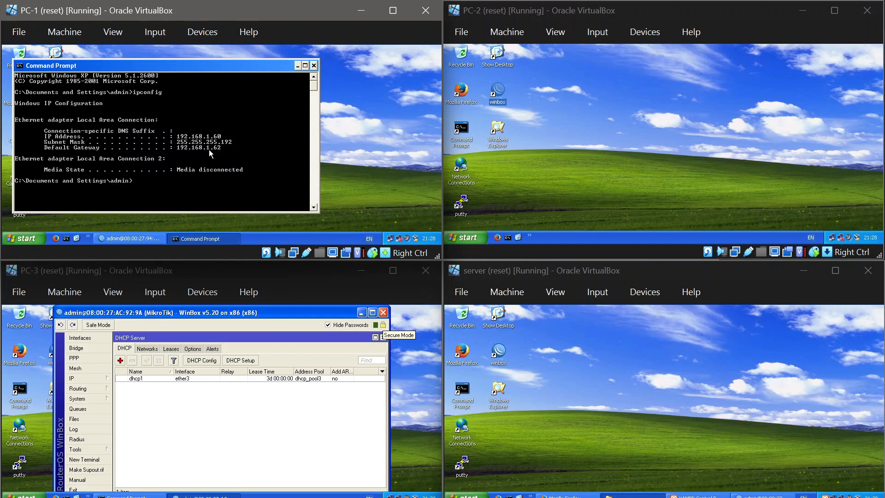
{"action": "left_click", "coordinate": [507, 237]}
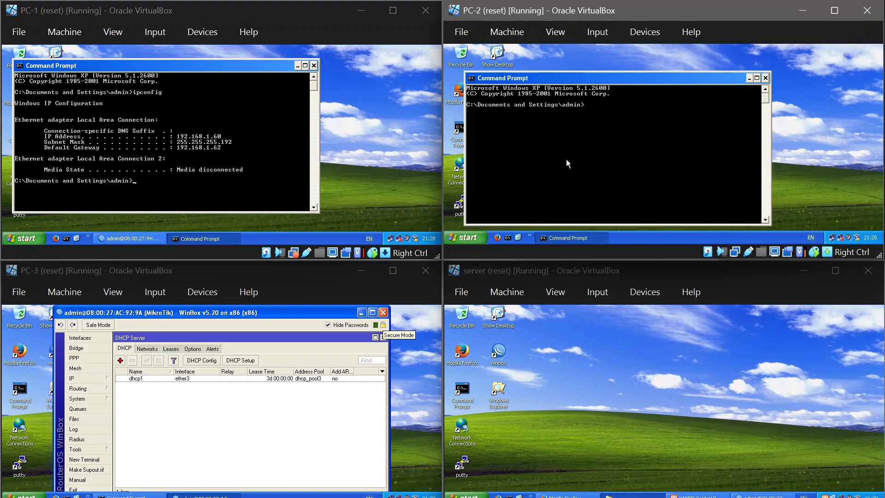
{"action": "type", "text": "ipconfig"}
{"action": "key", "text": "Return"}
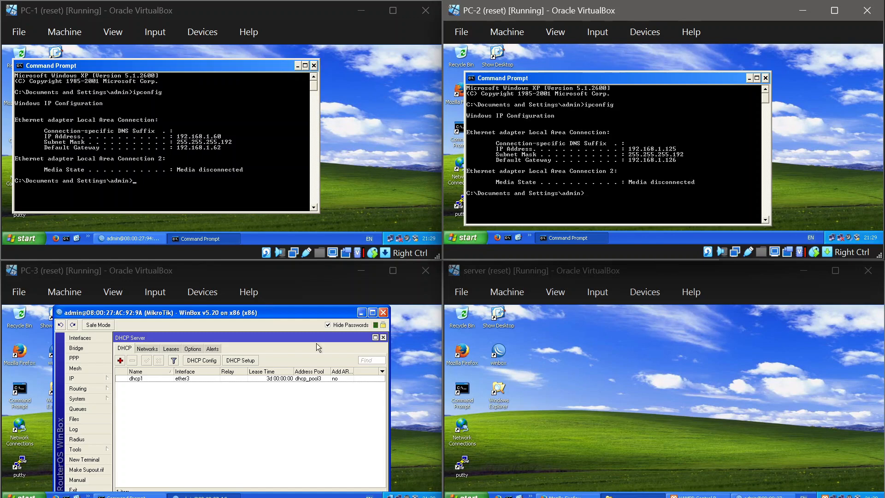
Step: Minimize WinBox on PC-3 and examine the ipconfig output in its open Command Prompt
{"action": "left_click", "coordinate": [361, 317]}
{"action": "left_click", "coordinate": [139, 496]}
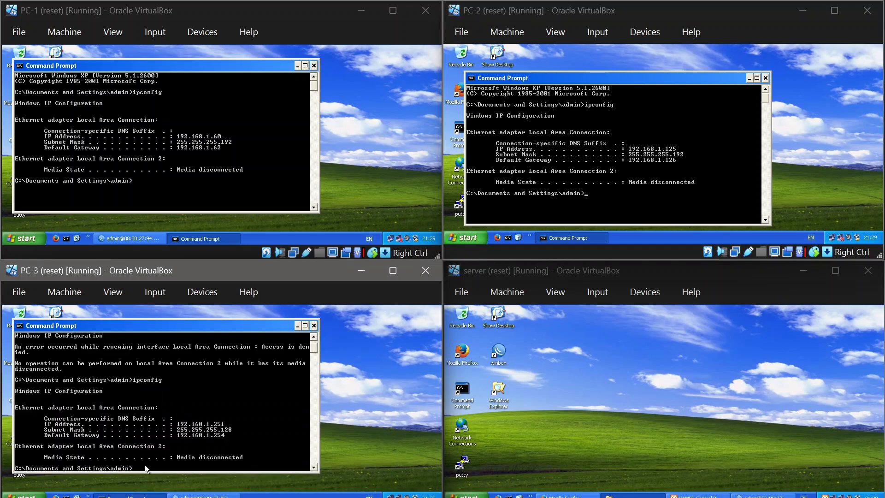
{"action": "scroll", "coordinate": [162, 414], "scroll_direction": "down", "scroll_amount": 1}
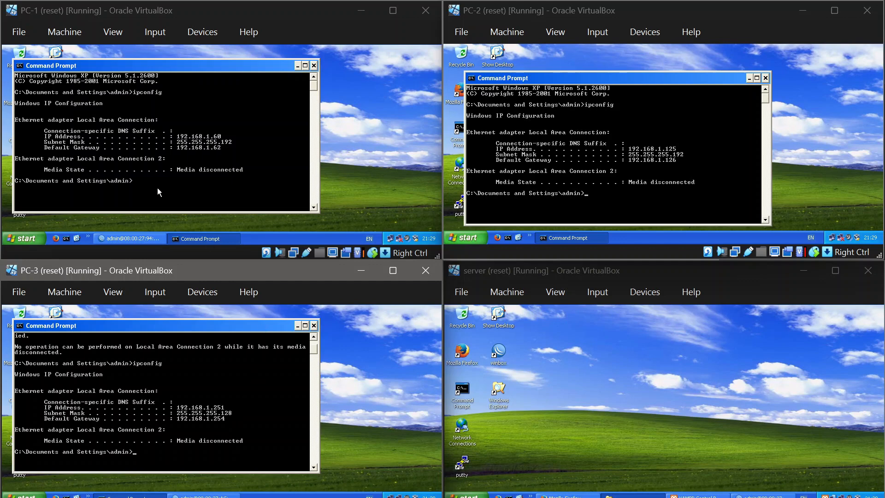
Step: Ping the web server at 43.43.43.1 from PC-1's Command Prompt
{"action": "left_click", "coordinate": [152, 177]}
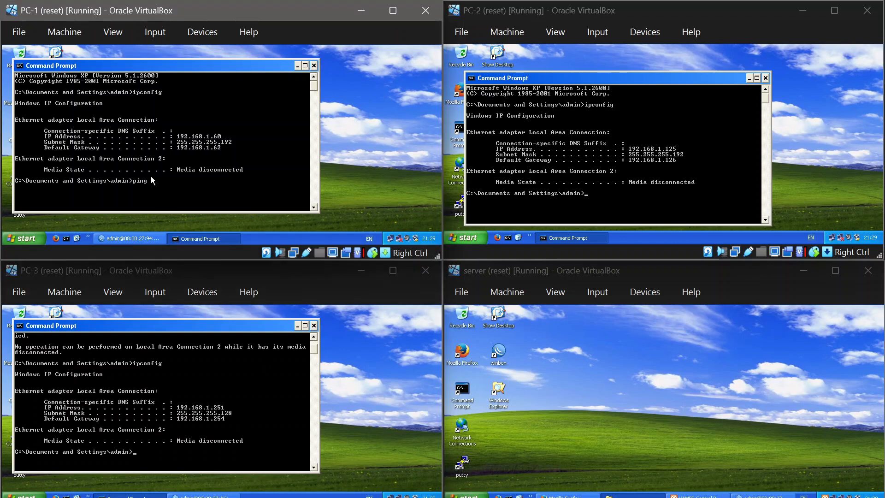
{"action": "type", "text": "ping 13.43.43.1"}
{"action": "key", "text": "Return"}
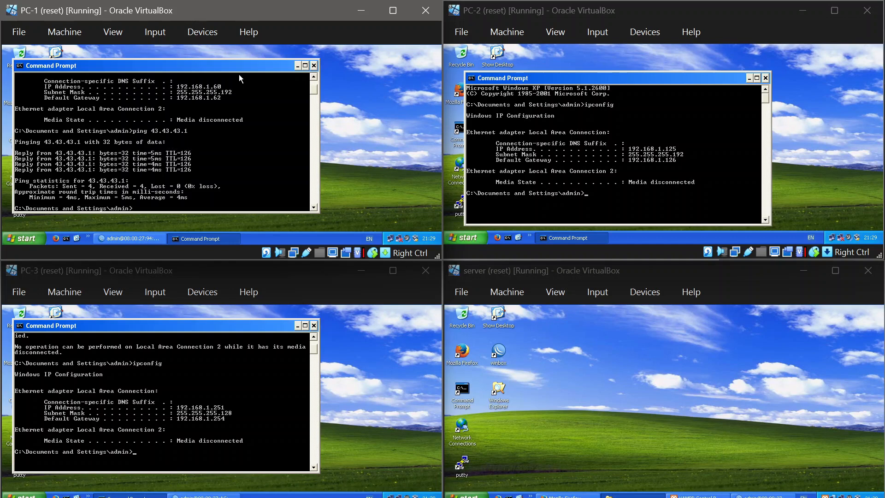
Step: Minimize the Command Prompt windows on PC-1, PC-3 and PC-2
{"action": "left_click", "coordinate": [298, 66]}
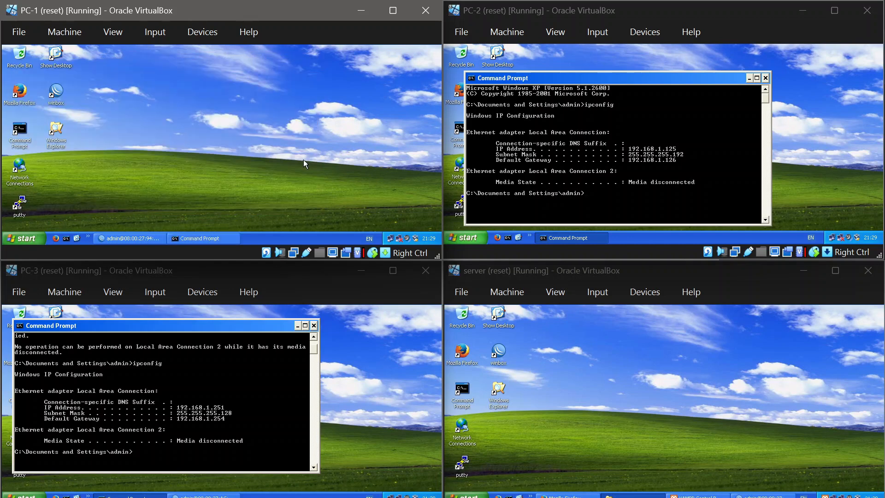
{"action": "left_click", "coordinate": [297, 326]}
{"action": "left_click", "coordinate": [749, 78]}
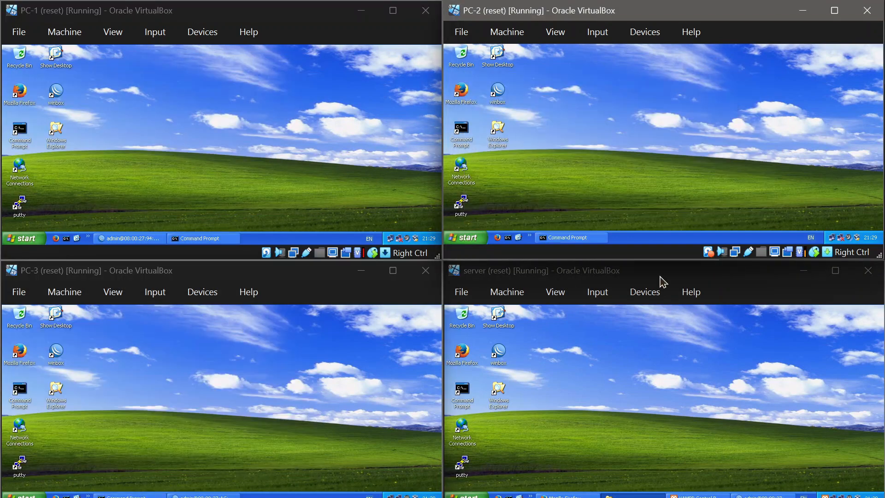
Step: Review the redistribution settings of the default OSPF instance in the server's WinBox, then apply them and close the instance
{"action": "left_click", "coordinate": [756, 496]}
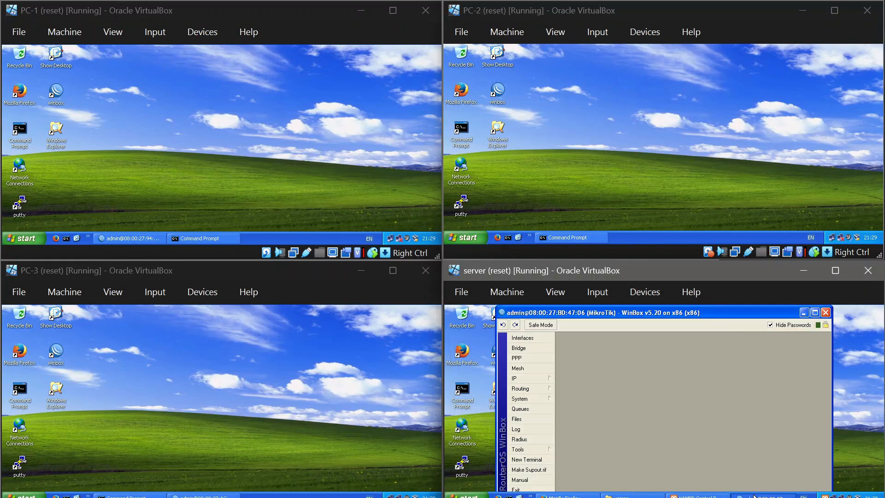
{"action": "left_click", "coordinate": [542, 391]}
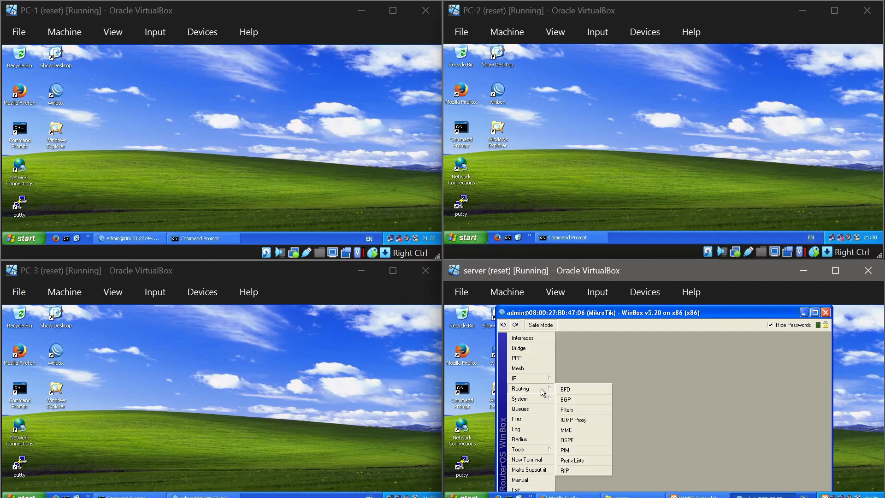
{"action": "left_click", "coordinate": [571, 443]}
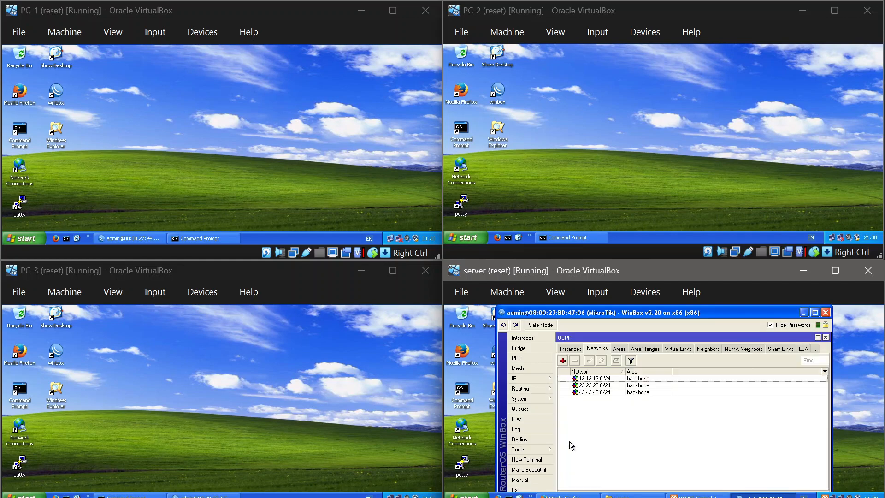
{"action": "left_click", "coordinate": [571, 349]}
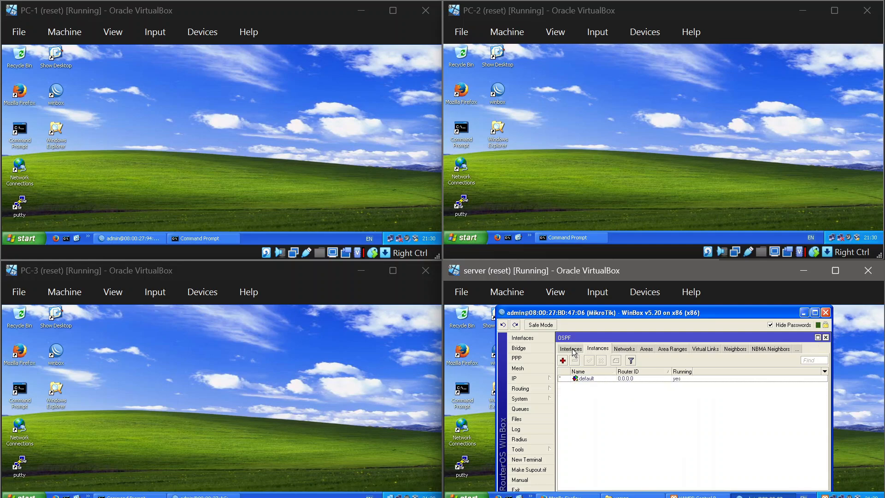
{"action": "double_click", "coordinate": [578, 378]}
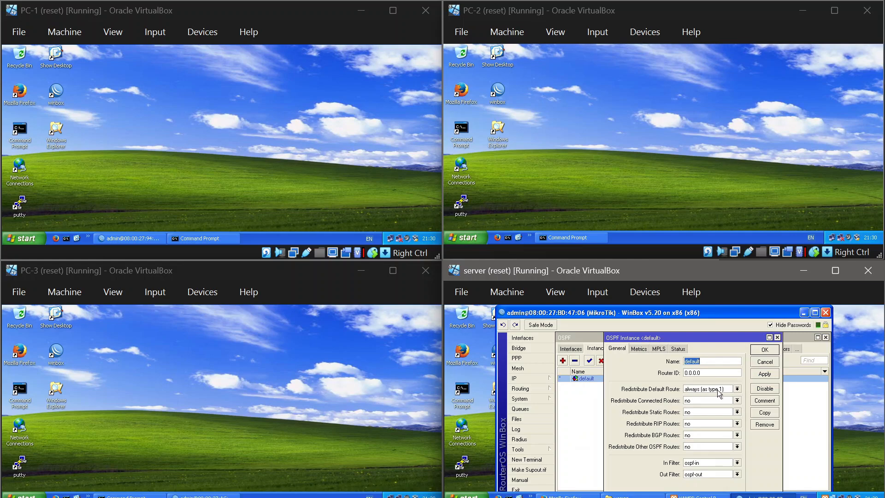
{"action": "left_click", "coordinate": [768, 372]}
{"action": "left_click", "coordinate": [771, 351]}
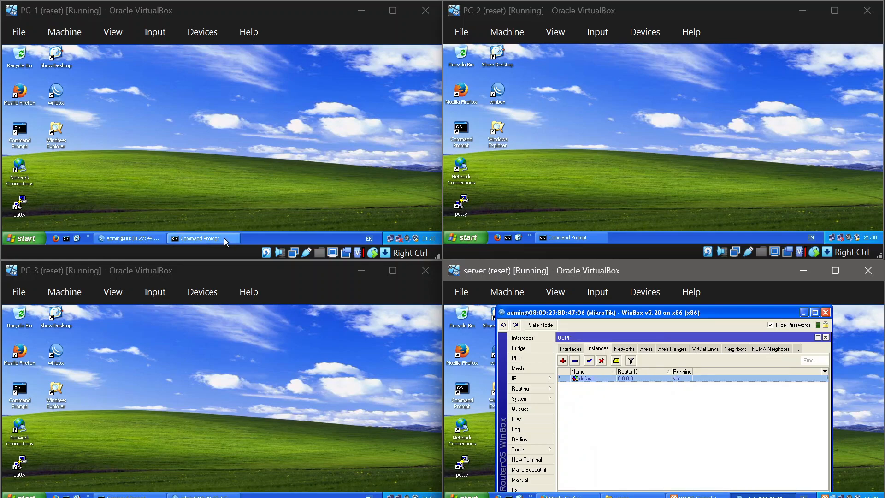
Step: Ping 8.8.8.8 from PC-1's Command Prompt and view the replies
{"action": "left_click", "coordinate": [203, 239]}
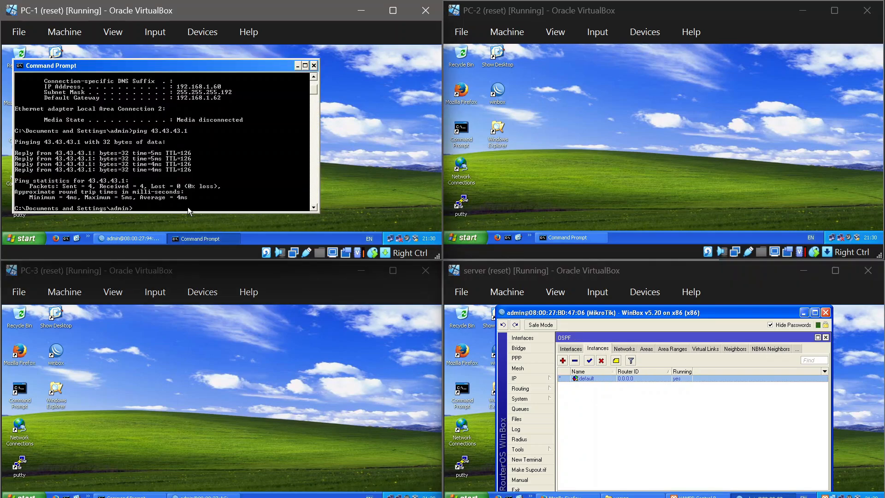
{"action": "type", "text": "ping 8.8.8.8"}
{"action": "key", "text": "Return"}
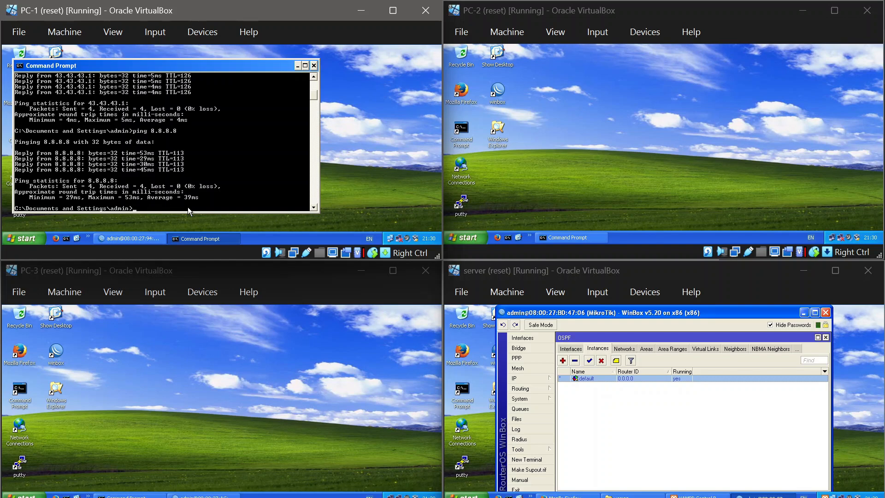
{"action": "scroll", "coordinate": [180, 206], "scroll_direction": "up", "scroll_amount": 1}
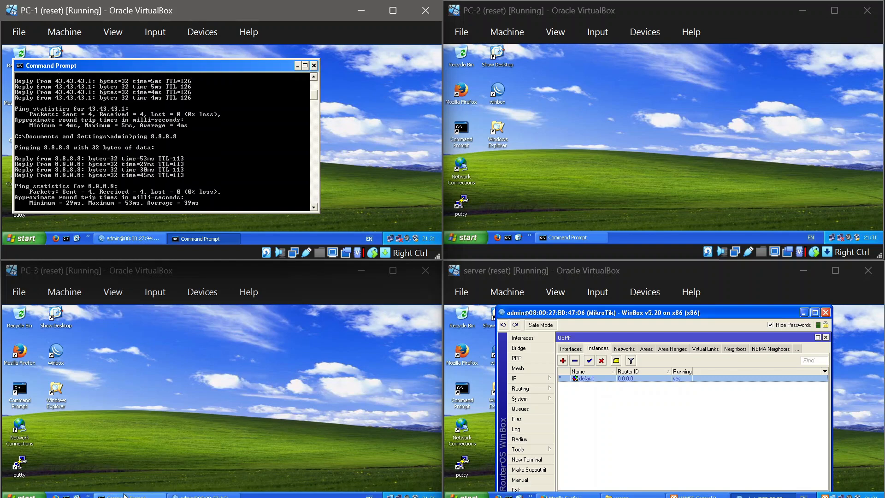
Step: Ping 8.8.8.8 from PC-3's Command Prompt, then trace the route to the same address with tracert
{"action": "left_click", "coordinate": [124, 496]}
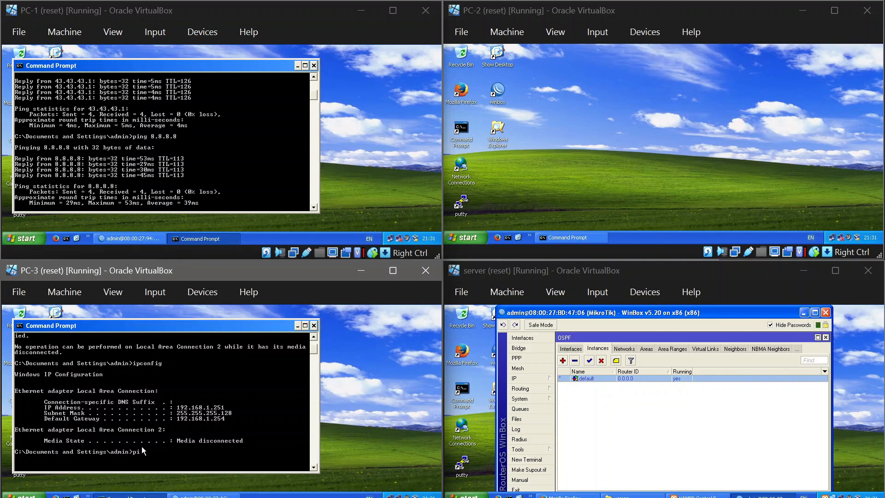
{"action": "type", "text": "ping 8.8.8.8"}
{"action": "key", "text": "Return"}
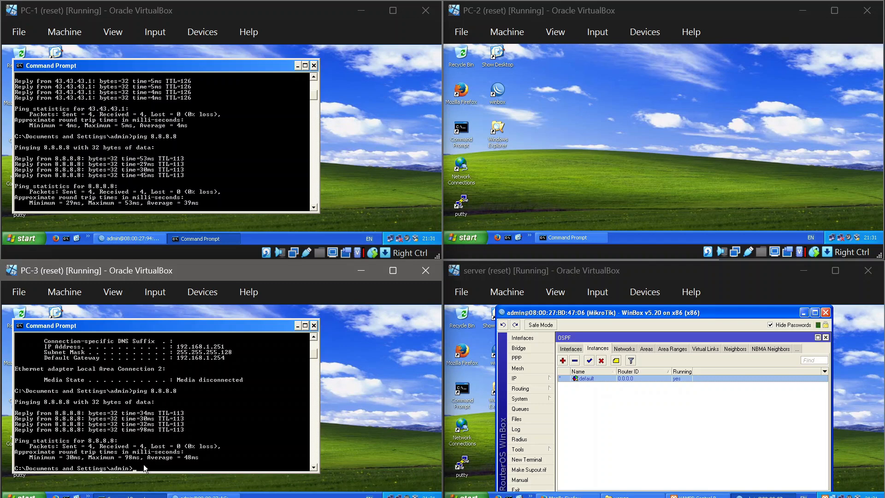
{"action": "type", "text": "acert 8.8.8.8"}
{"action": "key", "text": "Return"}
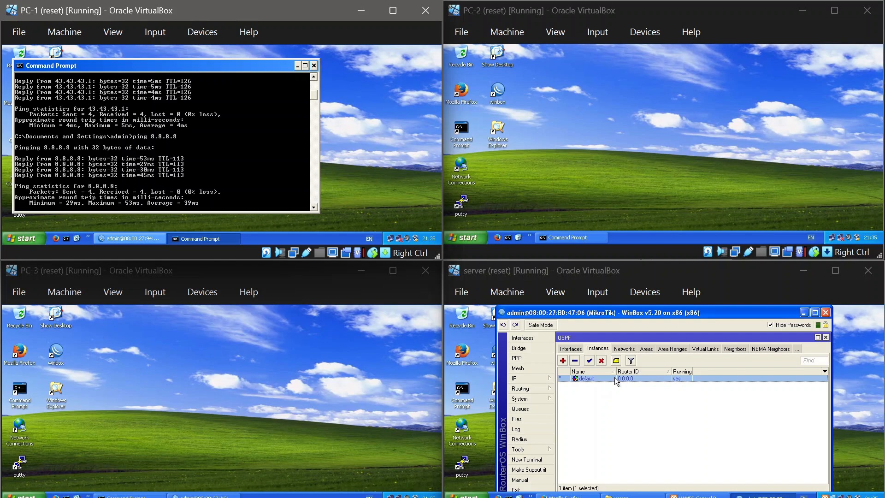
Step: Recheck the default OSPF instance in the server's WinBox, then examine the Route List of PC-1's router
{"action": "double_click", "coordinate": [614, 381]}
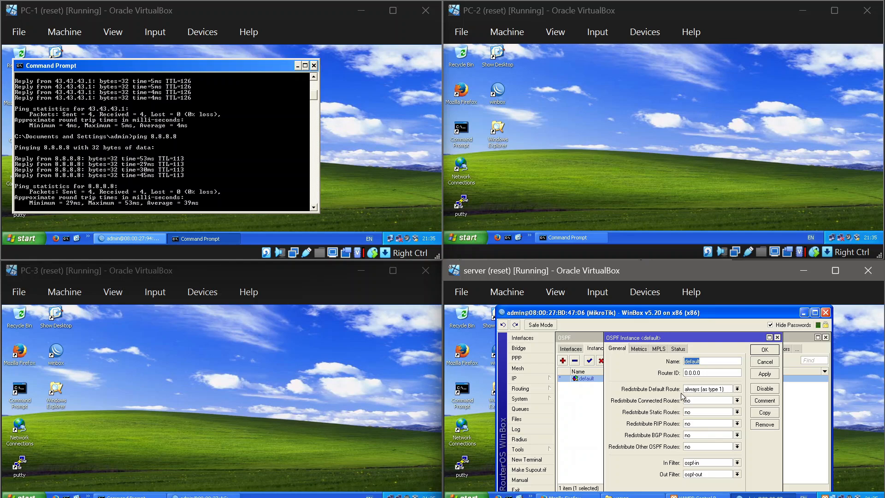
{"action": "left_click", "coordinate": [760, 350]}
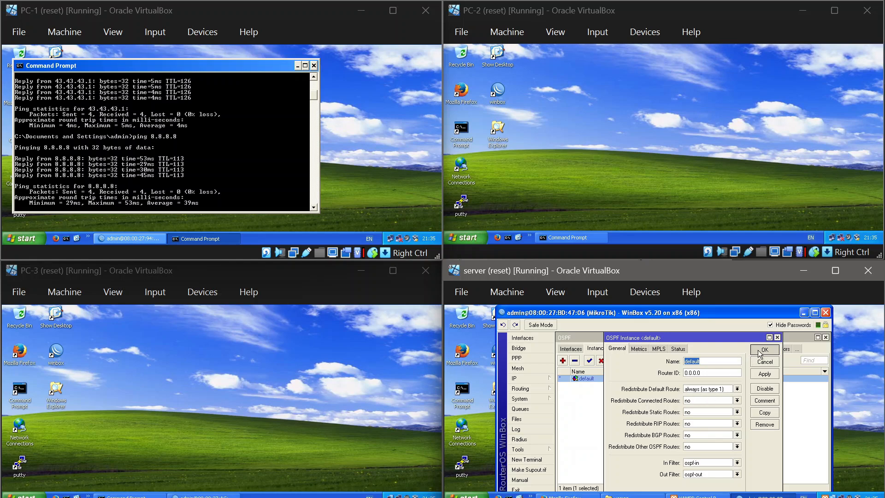
{"action": "left_click", "coordinate": [154, 238]}
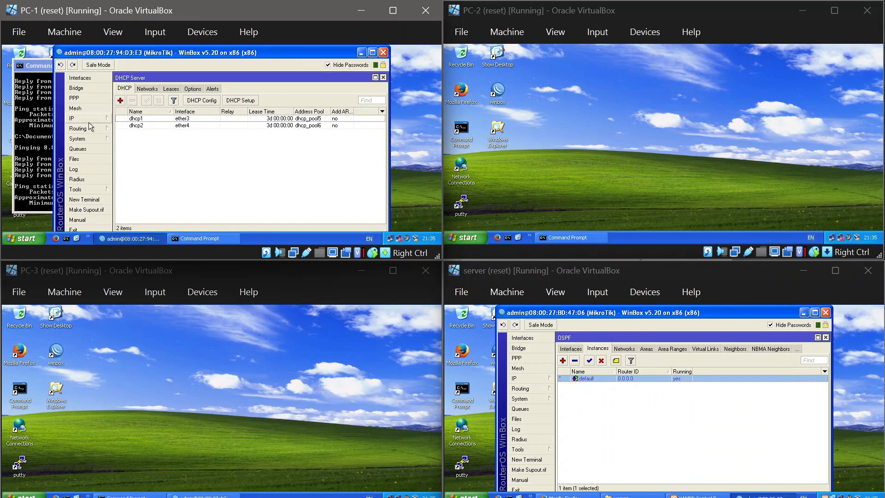
{"action": "left_click", "coordinate": [87, 118]}
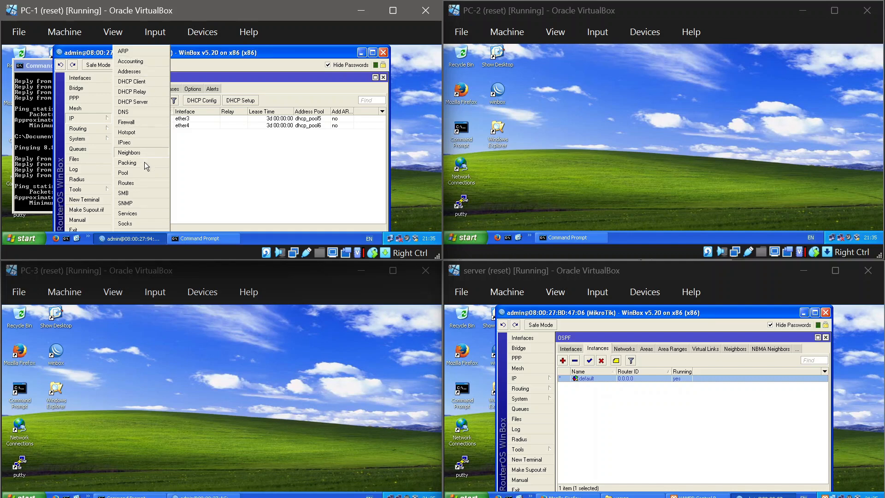
{"action": "left_click", "coordinate": [140, 180]}
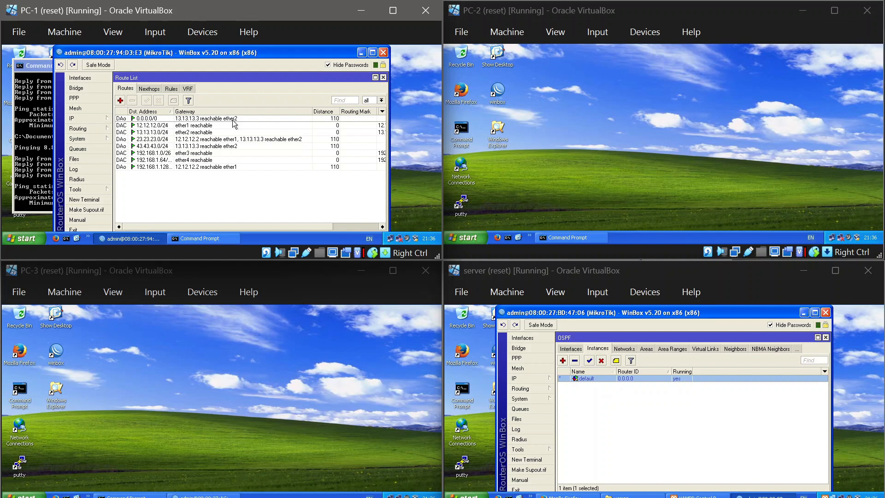
Step: Examine the Route List of PC-3's router, then minimize the open windows on PC-3 and PC-1
{"action": "left_click", "coordinate": [190, 496]}
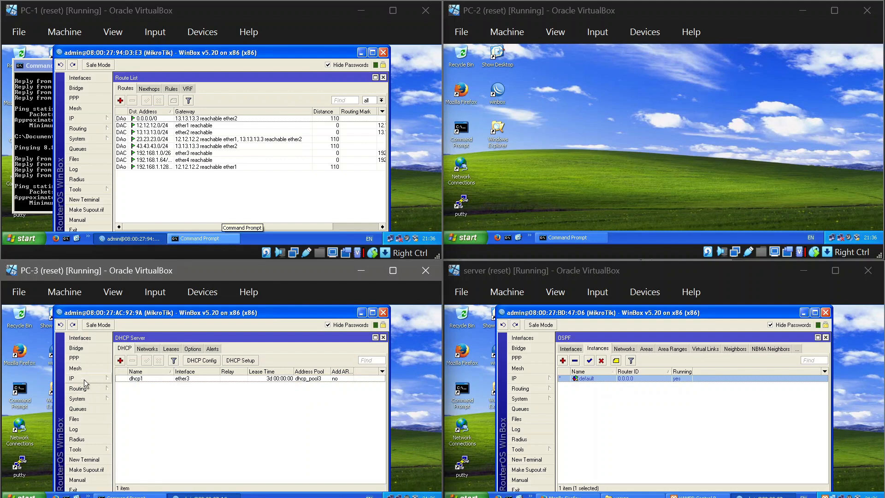
{"action": "left_click", "coordinate": [84, 377]}
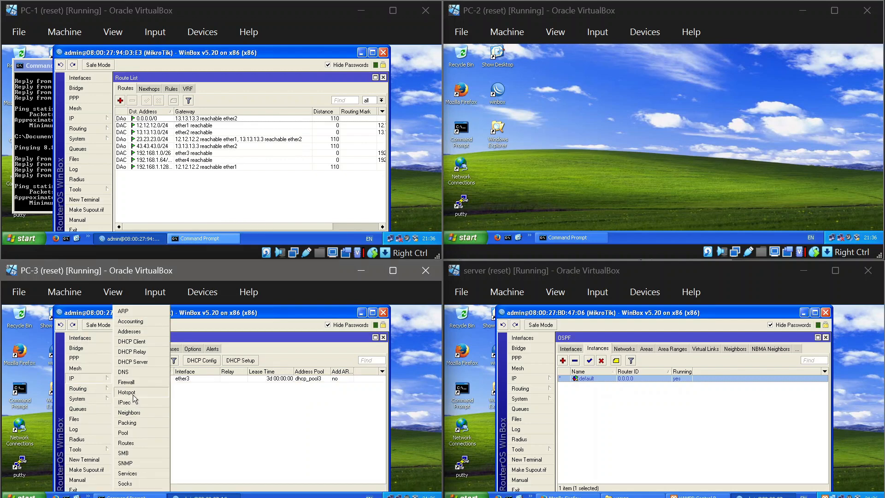
{"action": "left_click", "coordinate": [137, 441]}
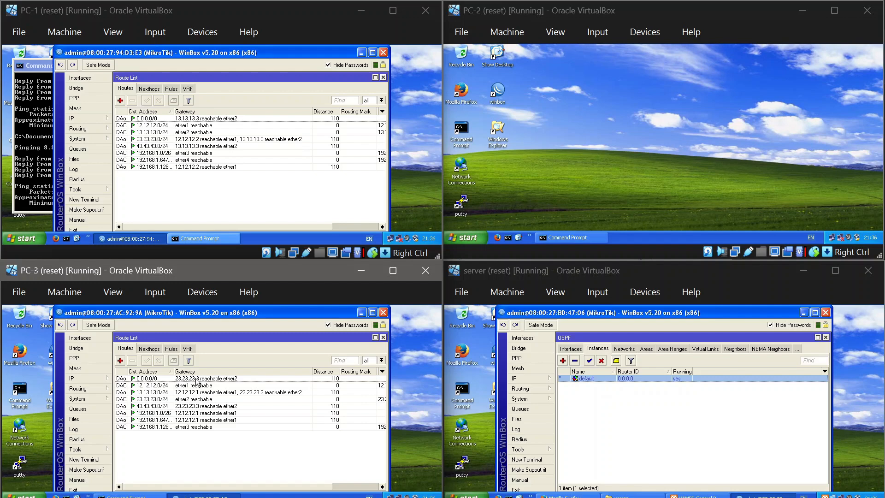
{"action": "left_click", "coordinate": [361, 314]}
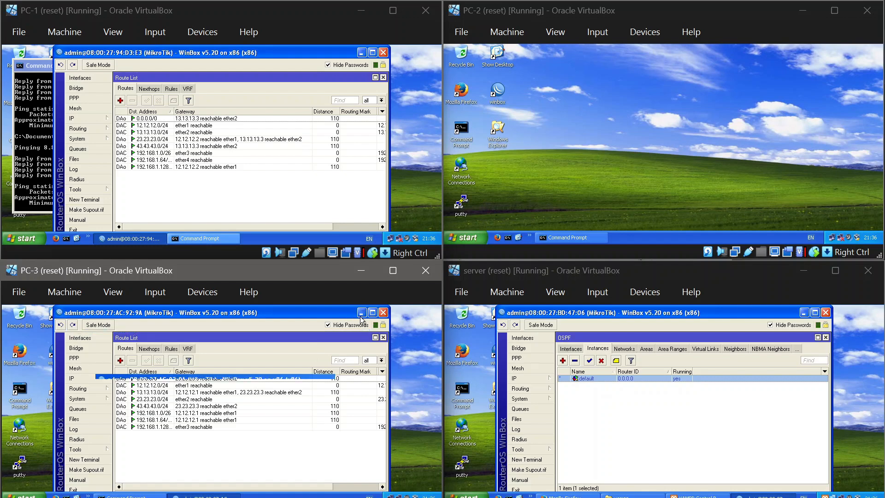
{"action": "left_click", "coordinate": [362, 53]}
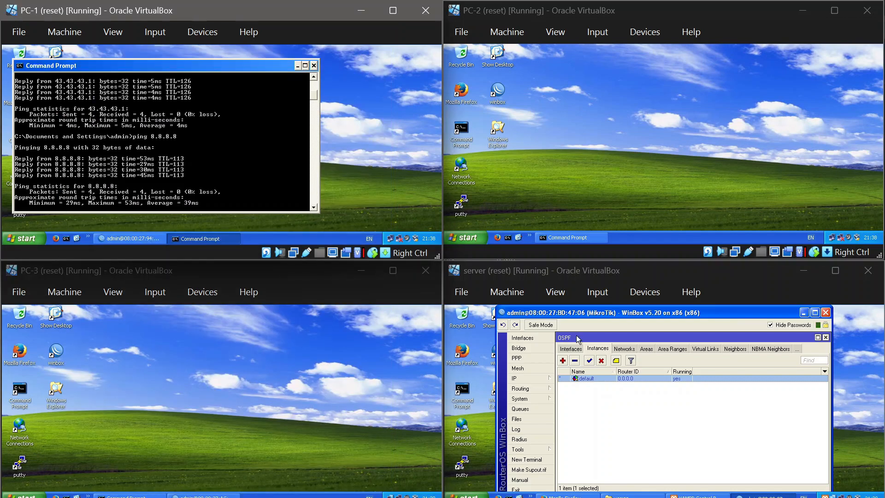
{"action": "left_click", "coordinate": [297, 66]}
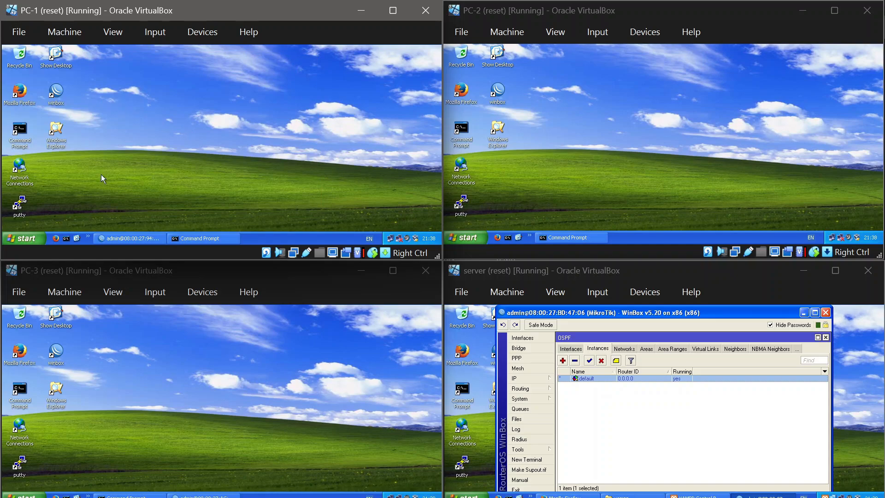
Step: Switch to GNS3 to view the OSPF network topology, then return to the virtual machine windows
{"action": "left_click", "coordinate": [558, 496]}
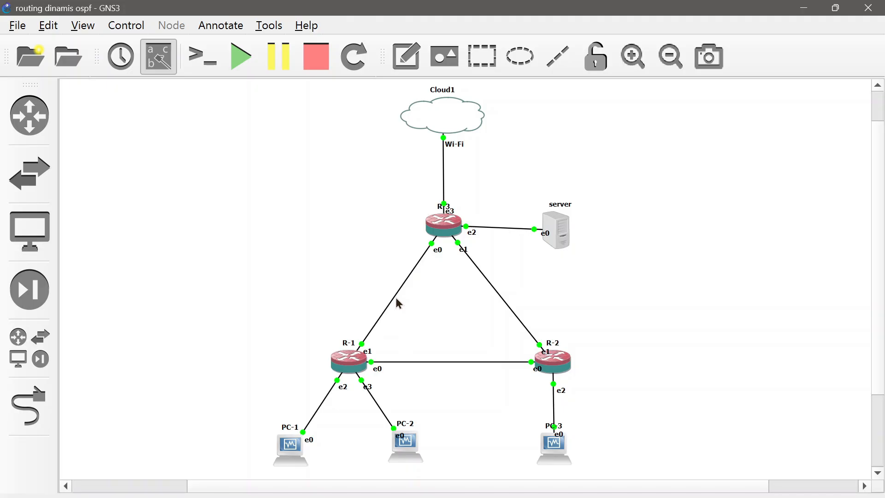
{"action": "mouse_move", "coordinate": [393, 297]}
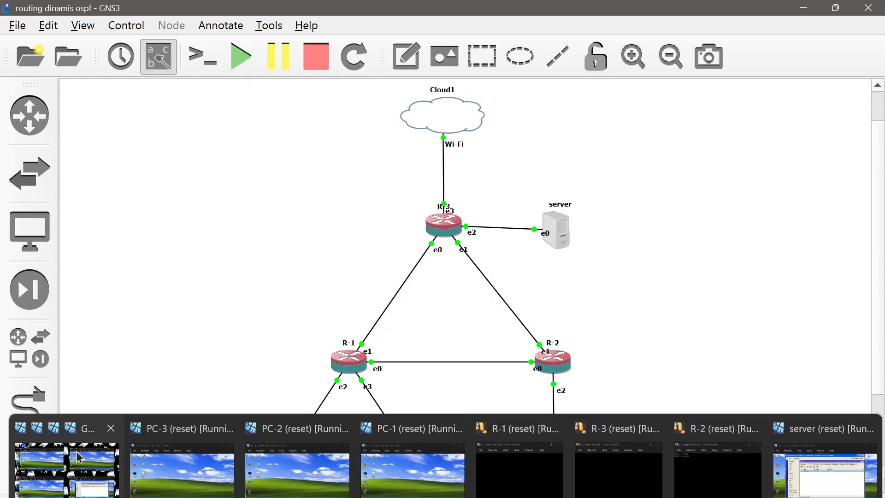
{"action": "left_click", "coordinate": [83, 451]}
Step: Run "interface ethernet set disable-running-check=no numbers=0,1,2,3,4" in a new terminal on PC-1's router, viewing the interface list before and after
{"action": "left_click", "coordinate": [106, 243]}
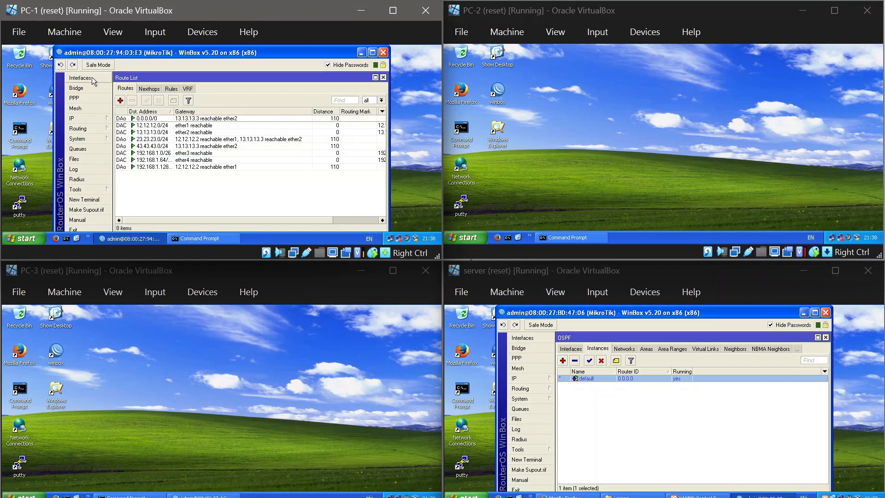
{"action": "left_click", "coordinate": [92, 78]}
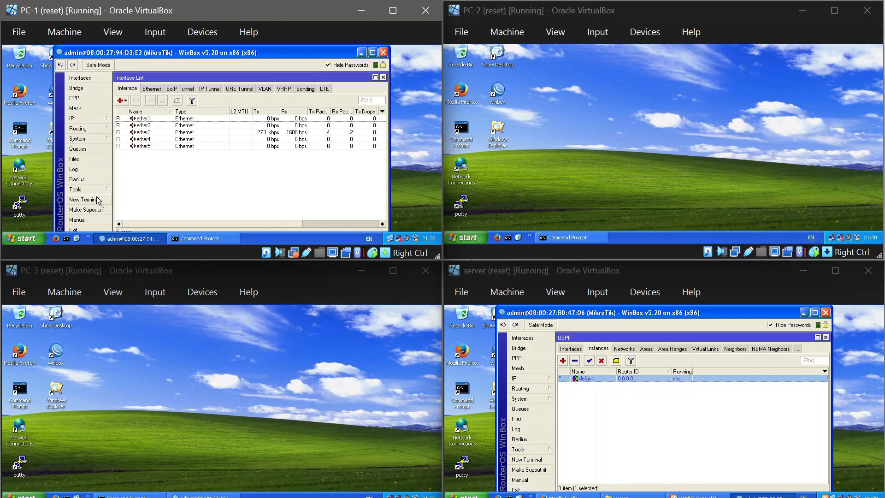
{"action": "left_click", "coordinate": [83, 200]}
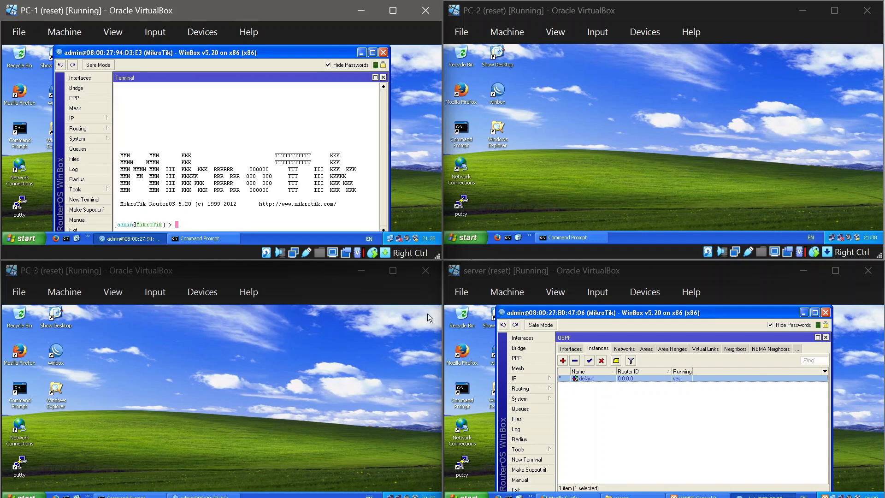
{"action": "right_click", "coordinate": [178, 226]}
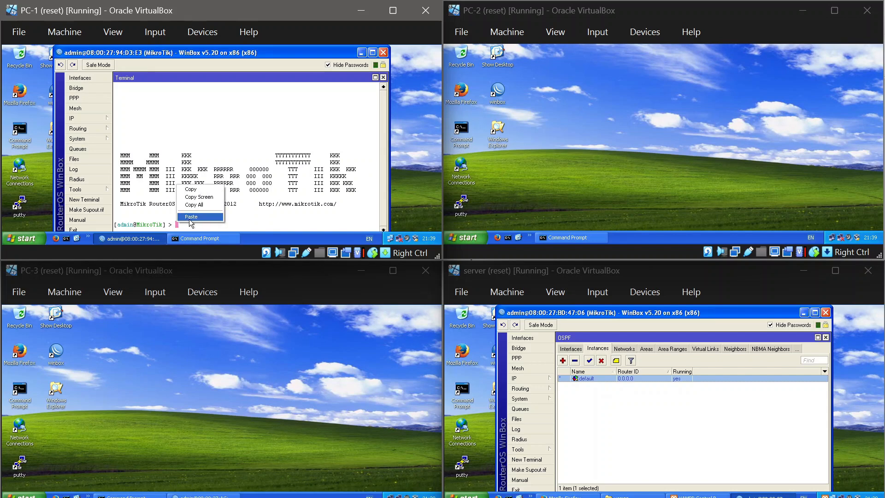
{"action": "left_click", "coordinate": [190, 218]}
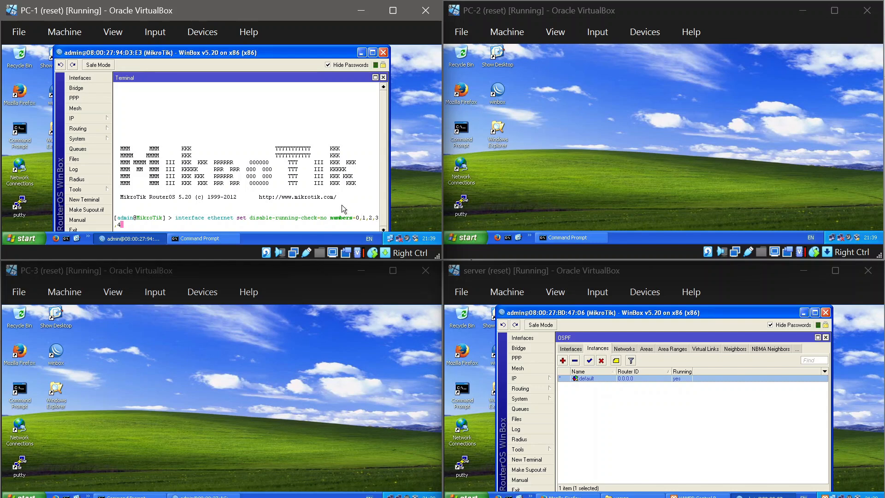
{"action": "key", "text": "Return"}
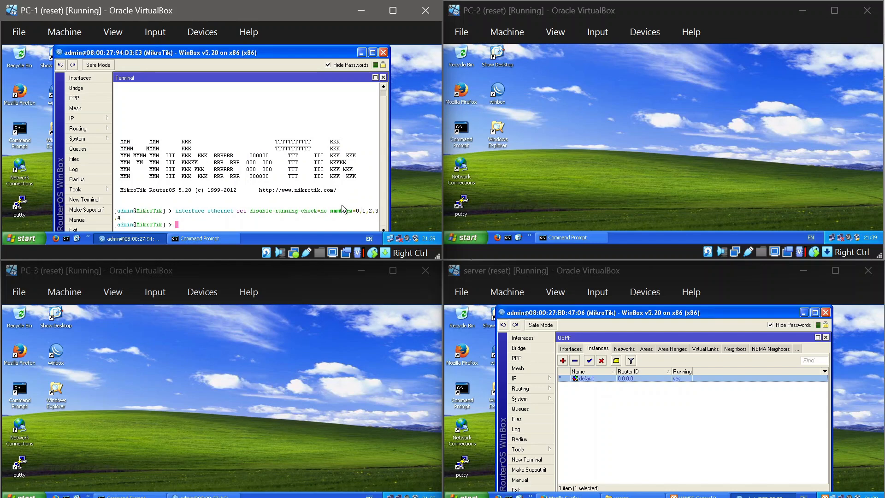
{"action": "left_click", "coordinate": [87, 77]}
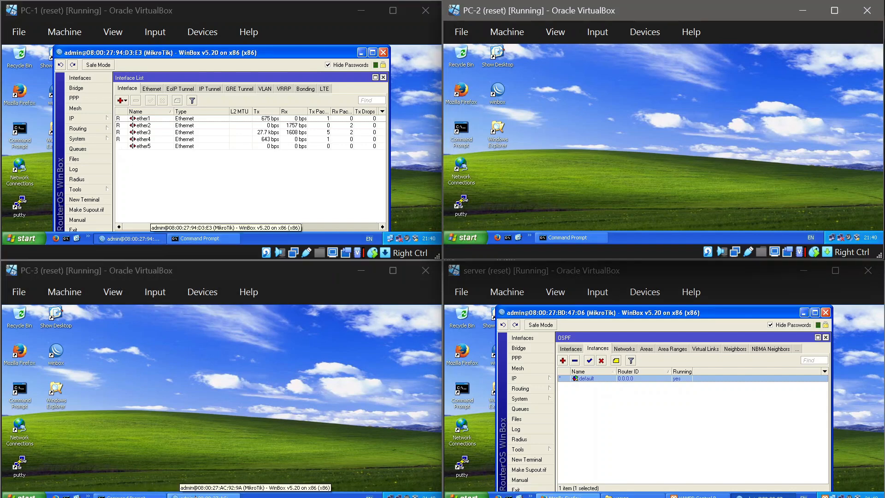
Step: Run "interface ethernet set disable-running-check=no numbers=0,1,2,3,4" in a new terminal on PC-3's router, viewing the interface list before and after
{"action": "left_click", "coordinate": [203, 496]}
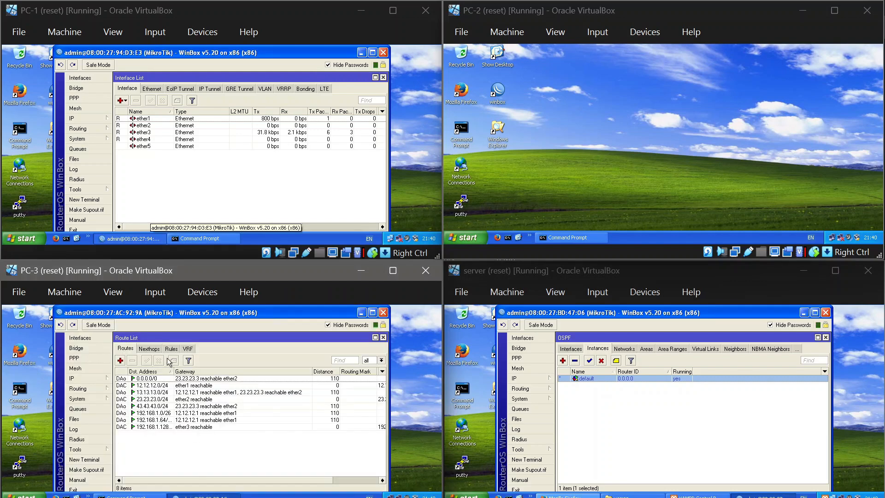
{"action": "left_click", "coordinate": [98, 339]}
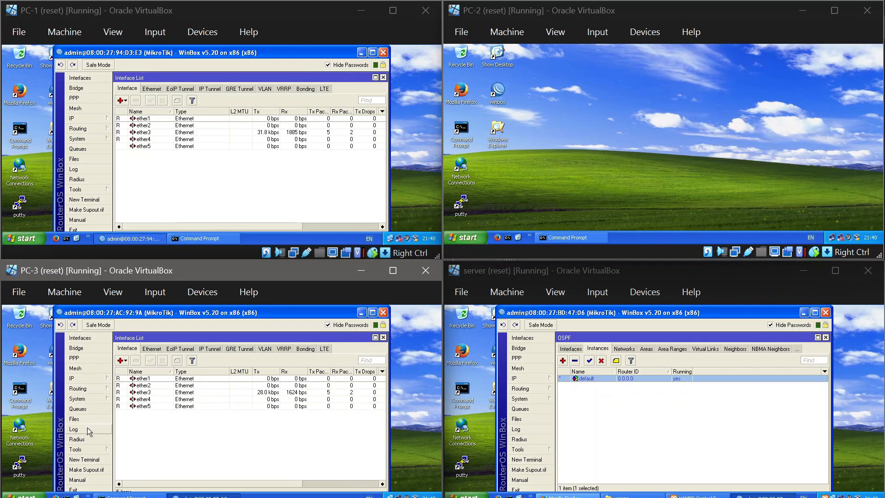
{"action": "left_click", "coordinate": [90, 460]}
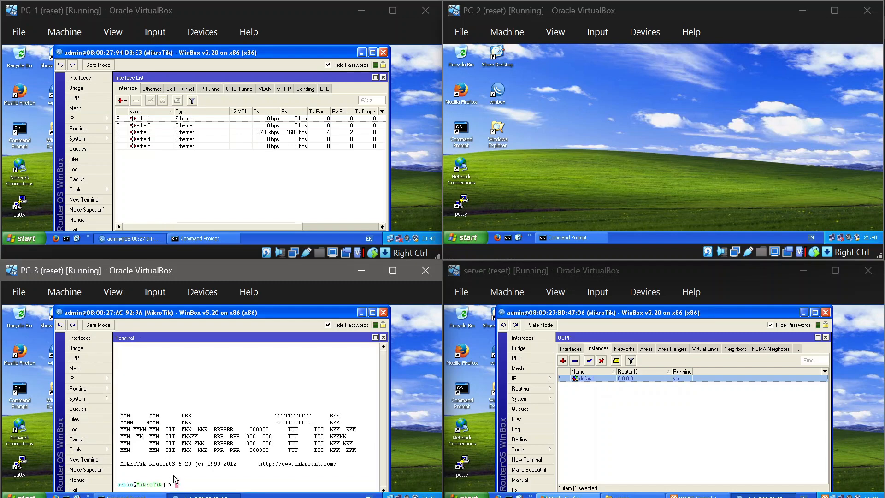
{"action": "right_click", "coordinate": [179, 486]}
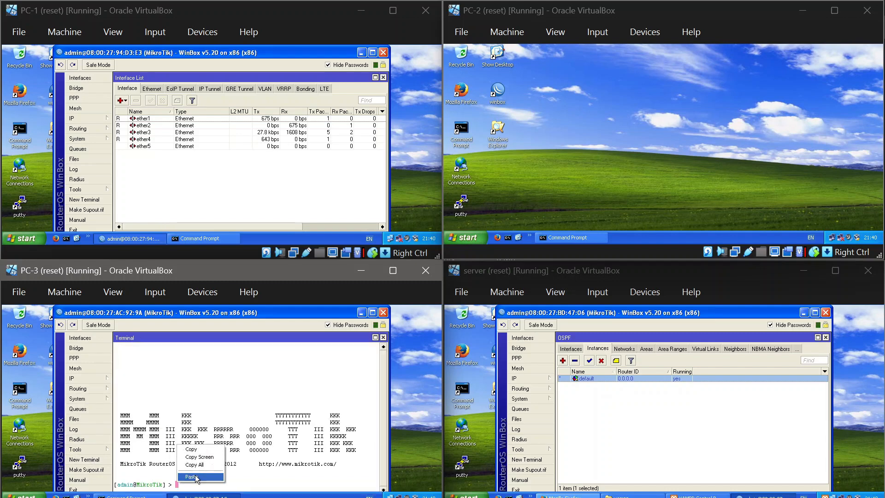
{"action": "left_click", "coordinate": [197, 479]}
{"action": "key", "text": "Return"}
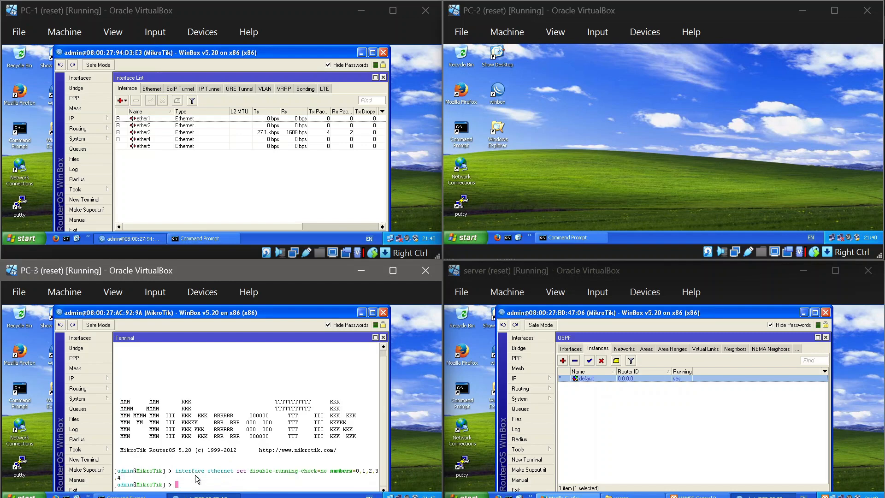
{"action": "left_click", "coordinate": [81, 338]}
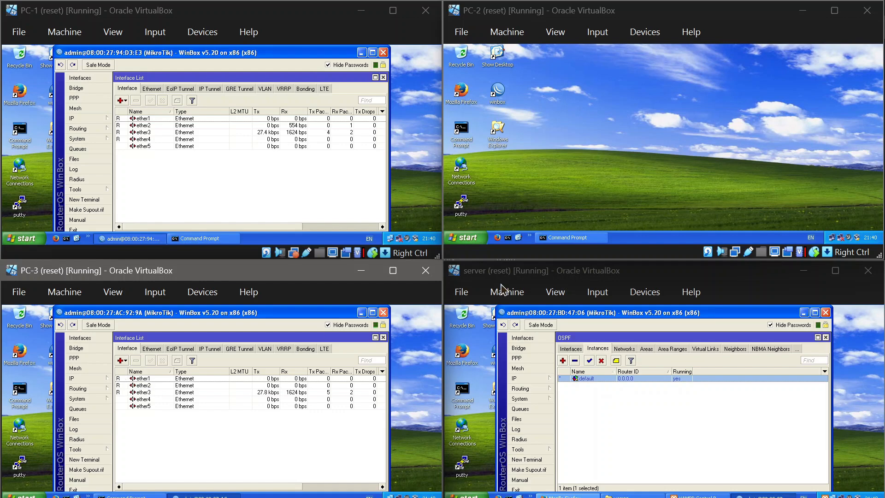
Step: Run "interface ethernet set disable-running-check=no numbers=0,1,2,3,4" in a new terminal on the server's router and view its interface list
{"action": "left_click", "coordinate": [527, 460]}
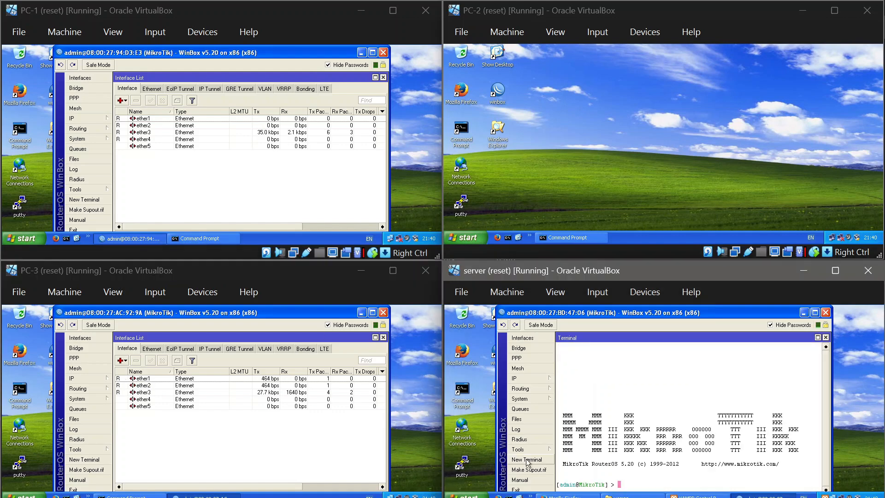
{"action": "right_click", "coordinate": [618, 484]}
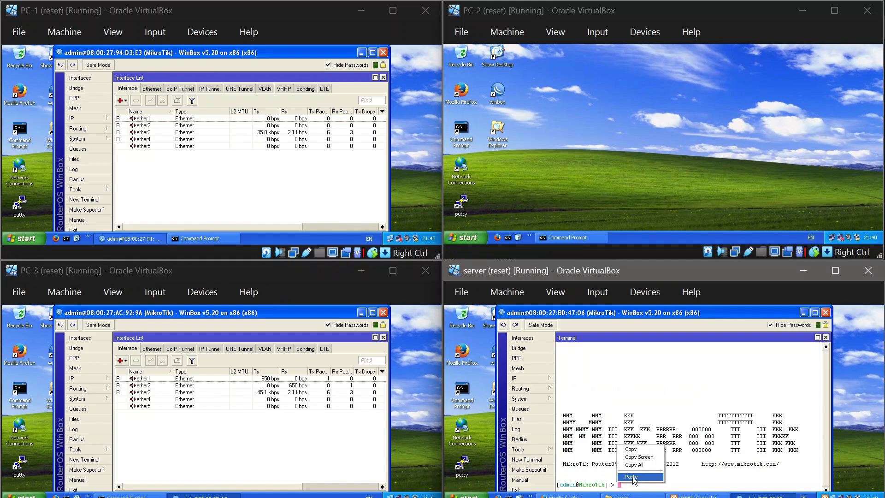
{"action": "left_click", "coordinate": [631, 477]}
{"action": "key", "text": "Return"}
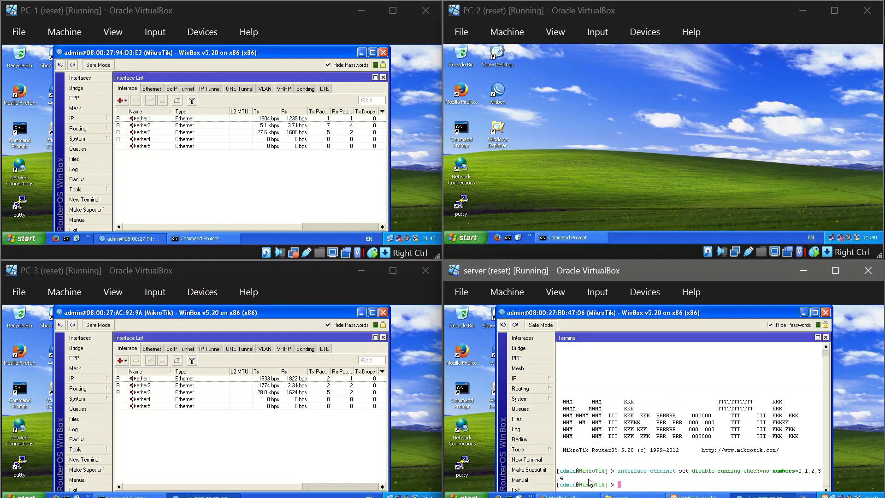
{"action": "left_click", "coordinate": [523, 338]}
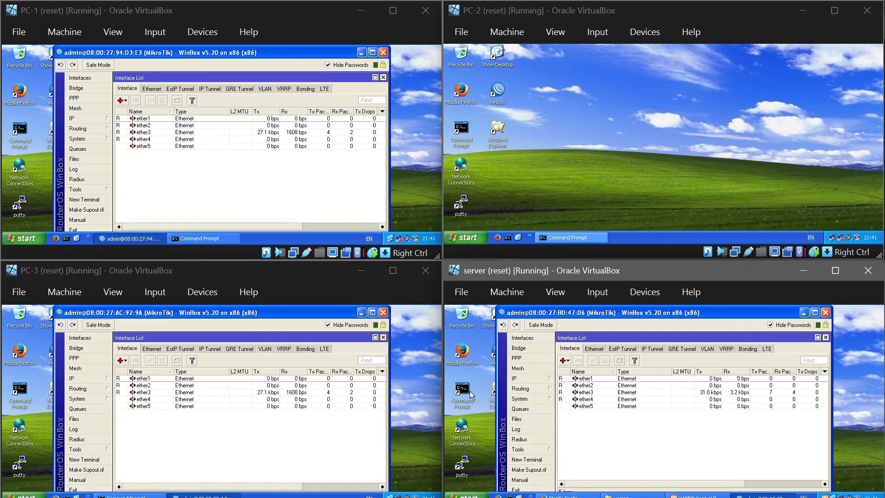
Step: Switch to GNS3, delete the link between R-1 and R-3, and return to the virtual machine windows
{"action": "mouse_move", "coordinate": [555, 497]}
{"action": "left_click", "coordinate": [548, 481]}
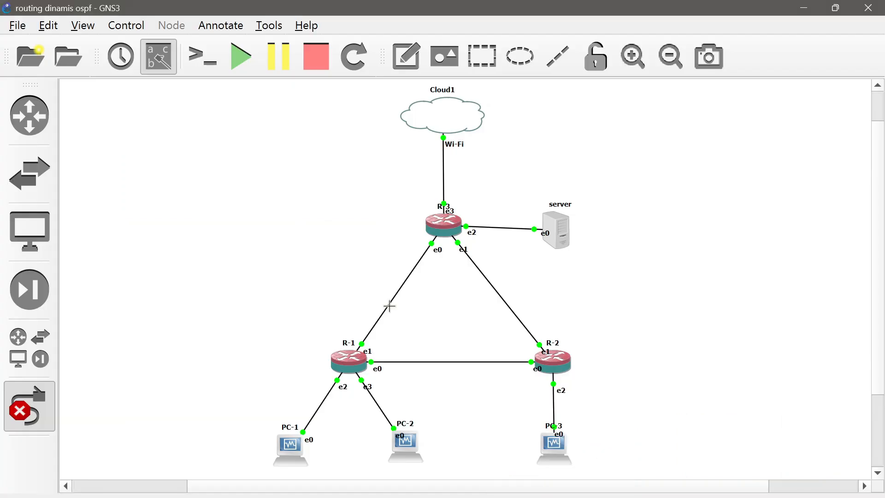
{"action": "right_click", "coordinate": [389, 305]}
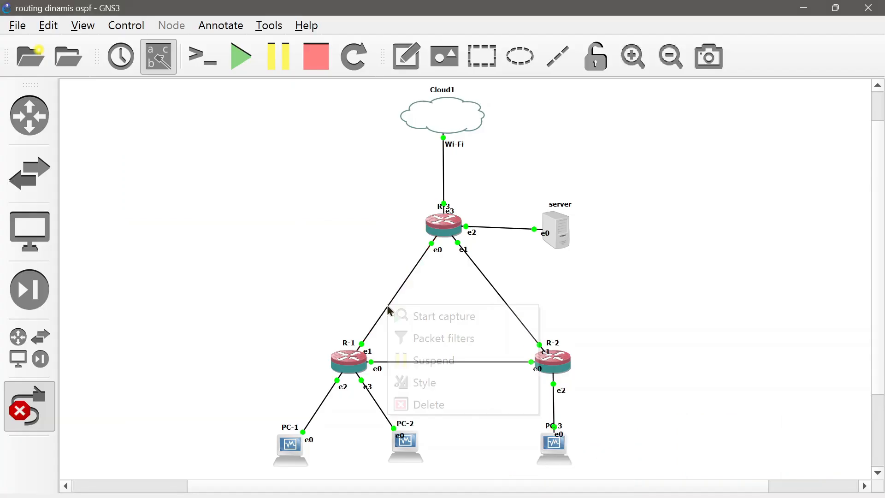
{"action": "left_click", "coordinate": [420, 404]}
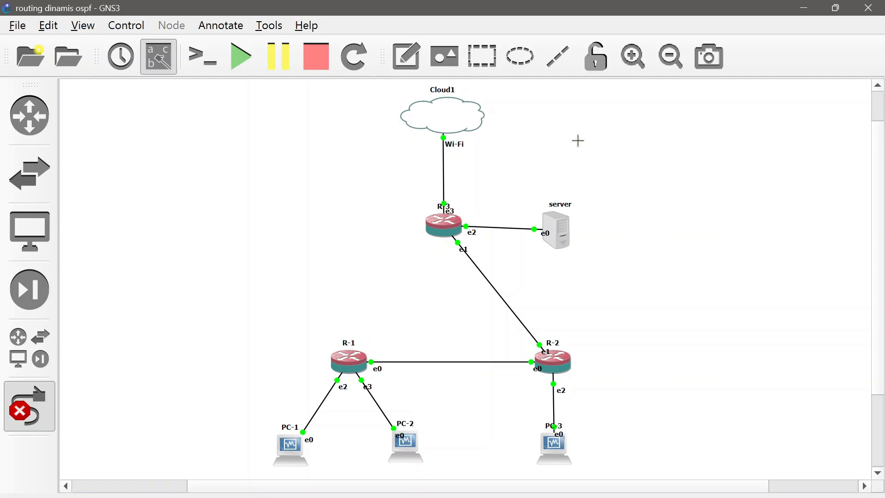
{"action": "left_click", "coordinate": [805, 8]}
Step: Run "tracert 8.8.8.8" in PC-1's Command Prompt to trace the internet route, and minimize the prompt window
{"action": "left_click", "coordinate": [214, 239]}
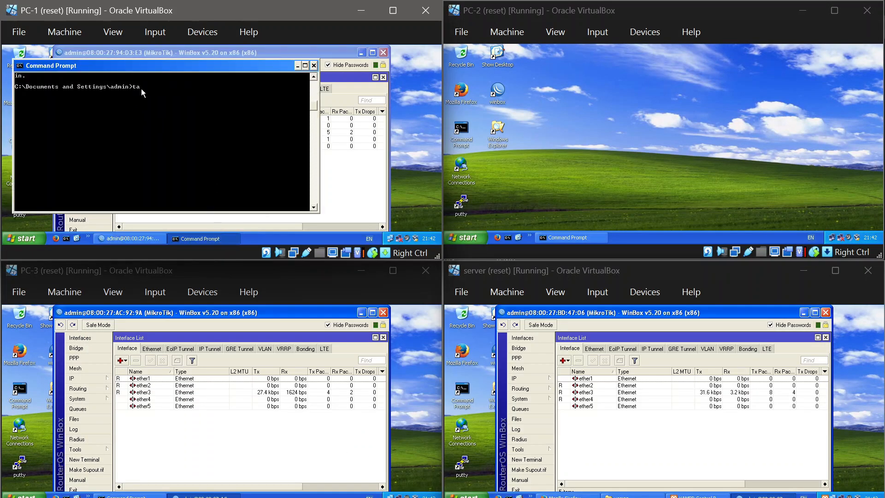
{"action": "type", "text": "tacert 8.8.8.8"}
{"action": "key", "text": "Return"}
{"action": "type", "text": "tr"}
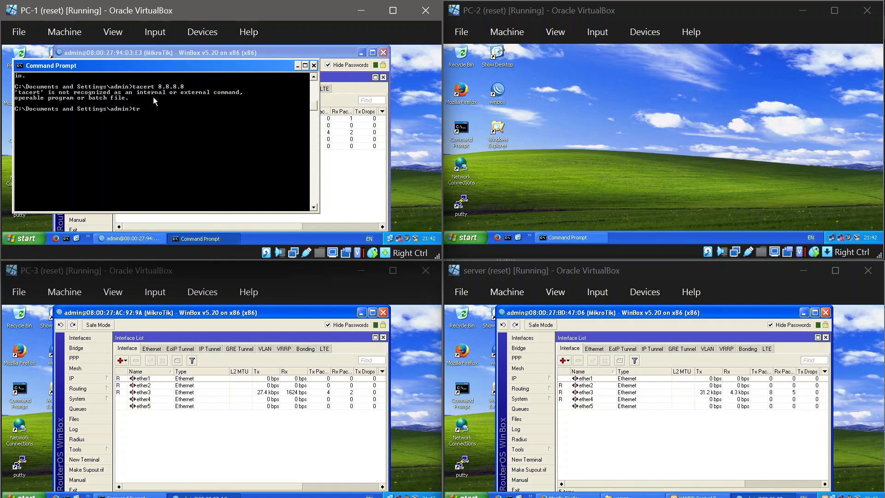
{"action": "type", "text": "acert 8.8.8.8"}
{"action": "key", "text": "Return"}
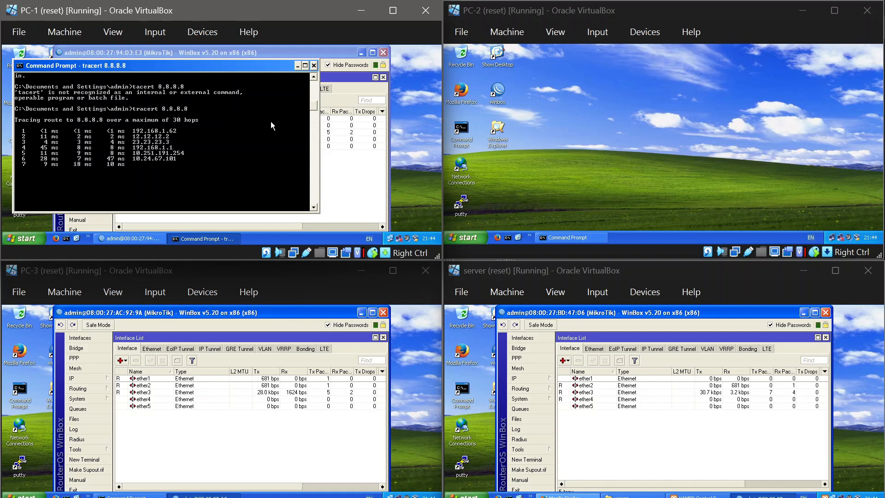
{"action": "left_click", "coordinate": [298, 66]}
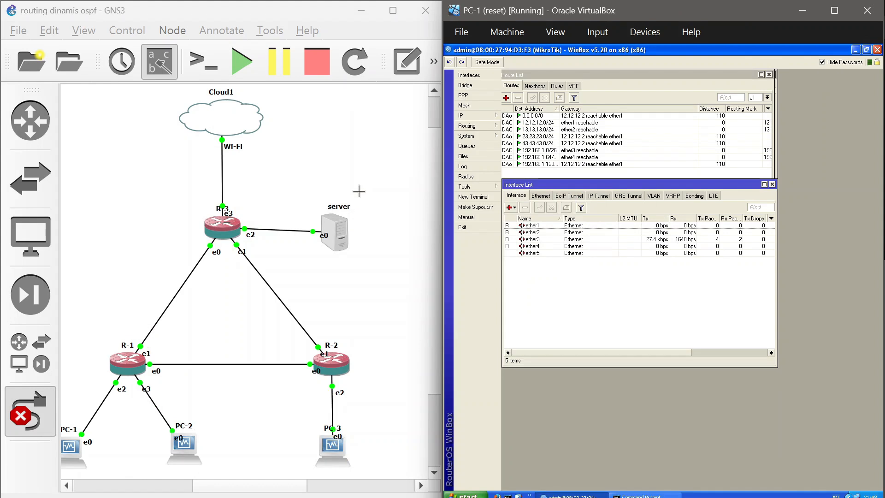
Step: Delete the link between R-1 and R-3 in GNS3, and reconnect R-1's Ethernet1 to R-3's Ethernet0
{"action": "right_click", "coordinate": [168, 306]}
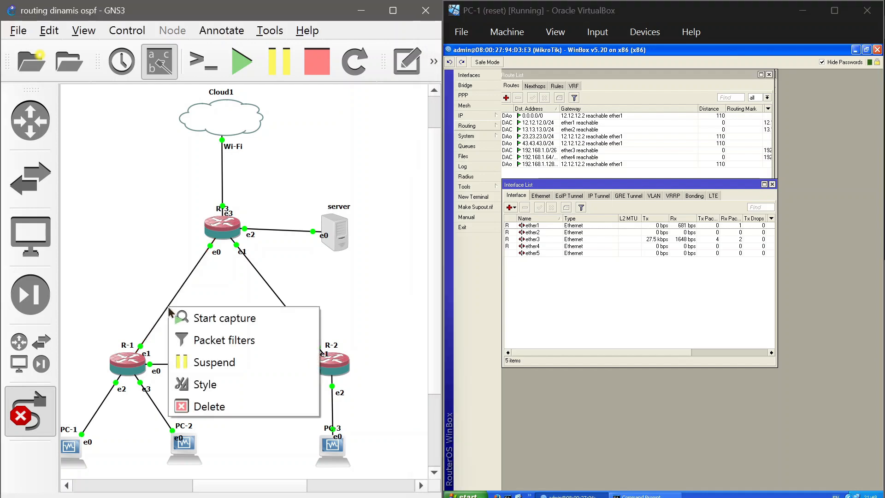
{"action": "left_click", "coordinate": [206, 408]}
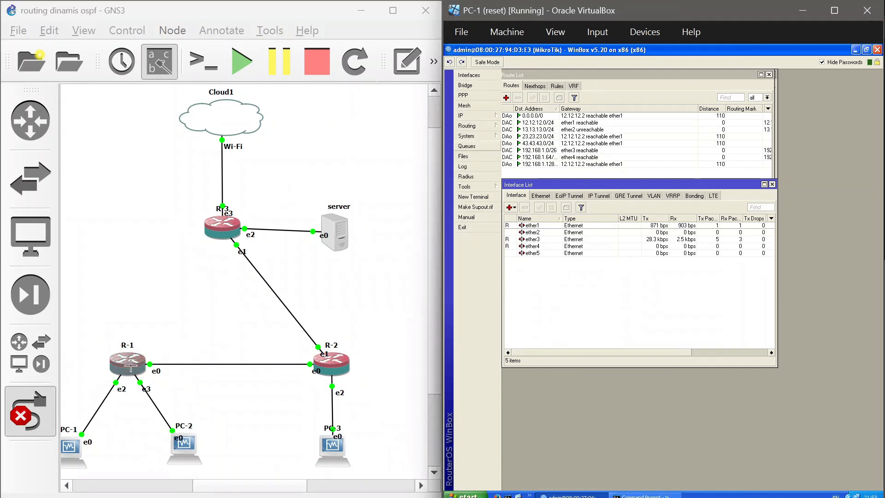
{"action": "left_click", "coordinate": [129, 358]}
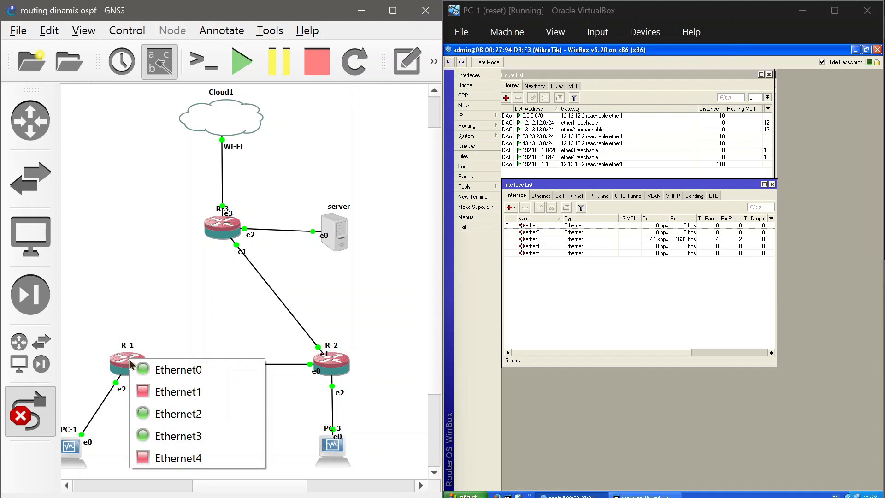
{"action": "left_click", "coordinate": [165, 392]}
{"action": "left_click", "coordinate": [224, 225]}
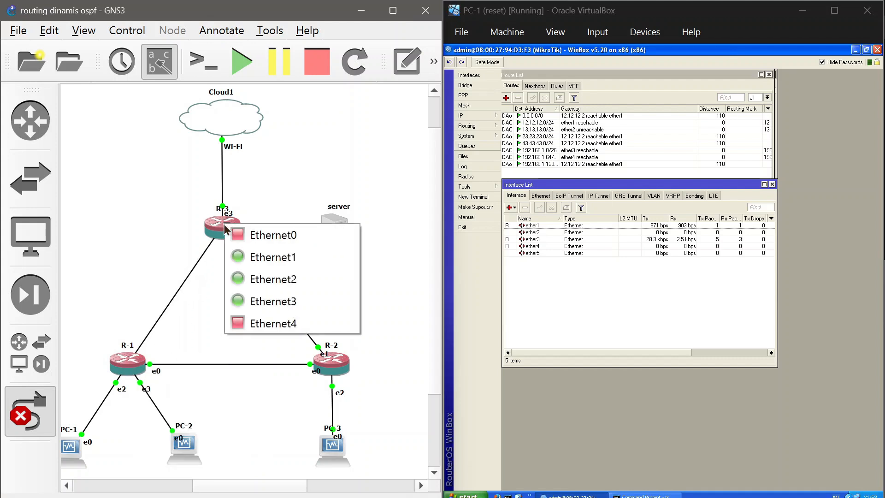
{"action": "left_click", "coordinate": [246, 235]}
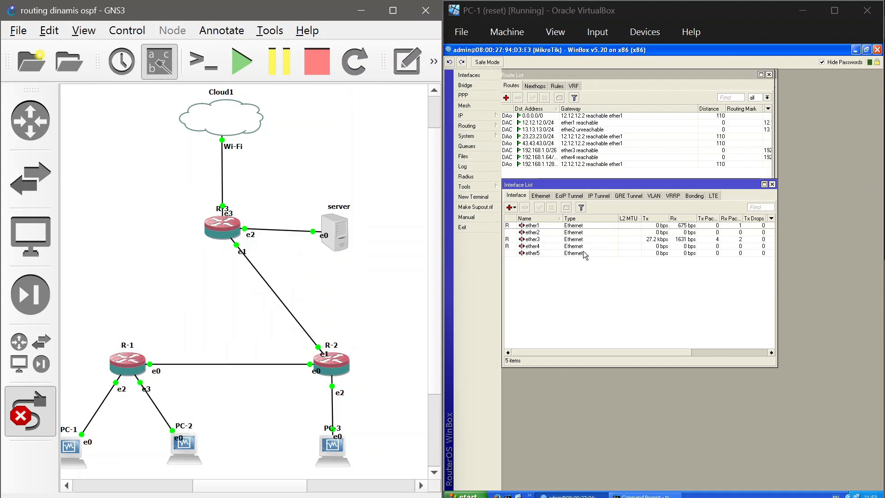